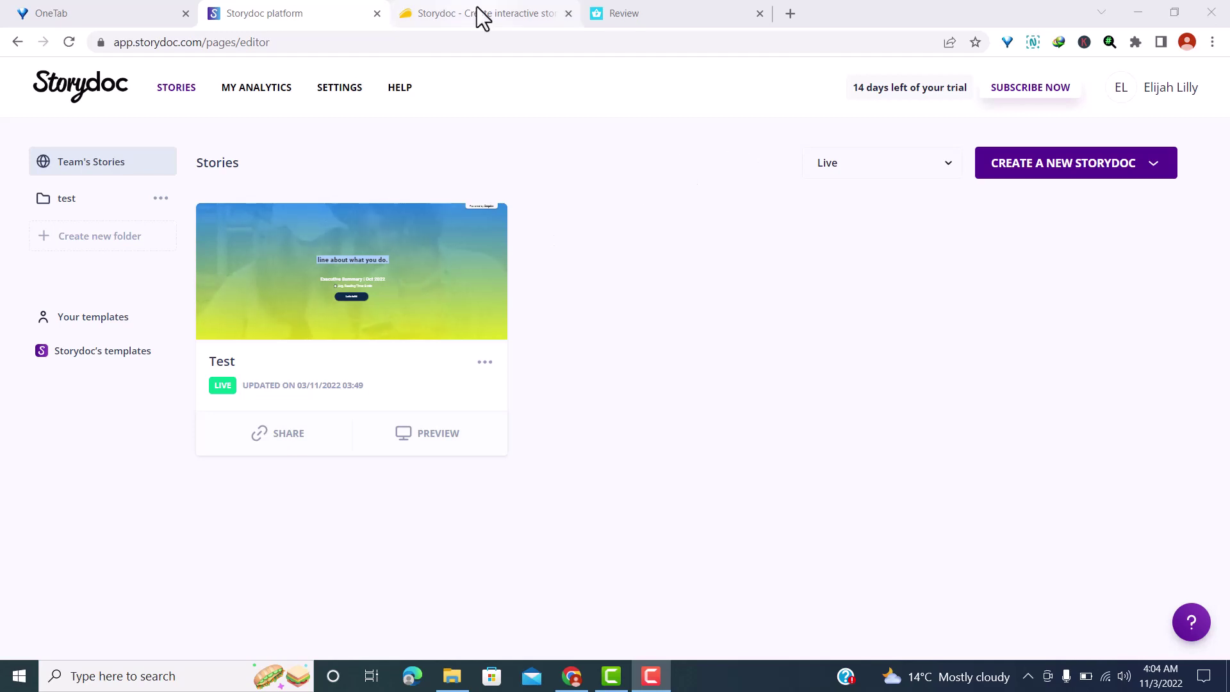
Review the AppSumo Storydoc deal's plan features and its $69, $149 and $309 license tiers
mouse_move(483, 17)
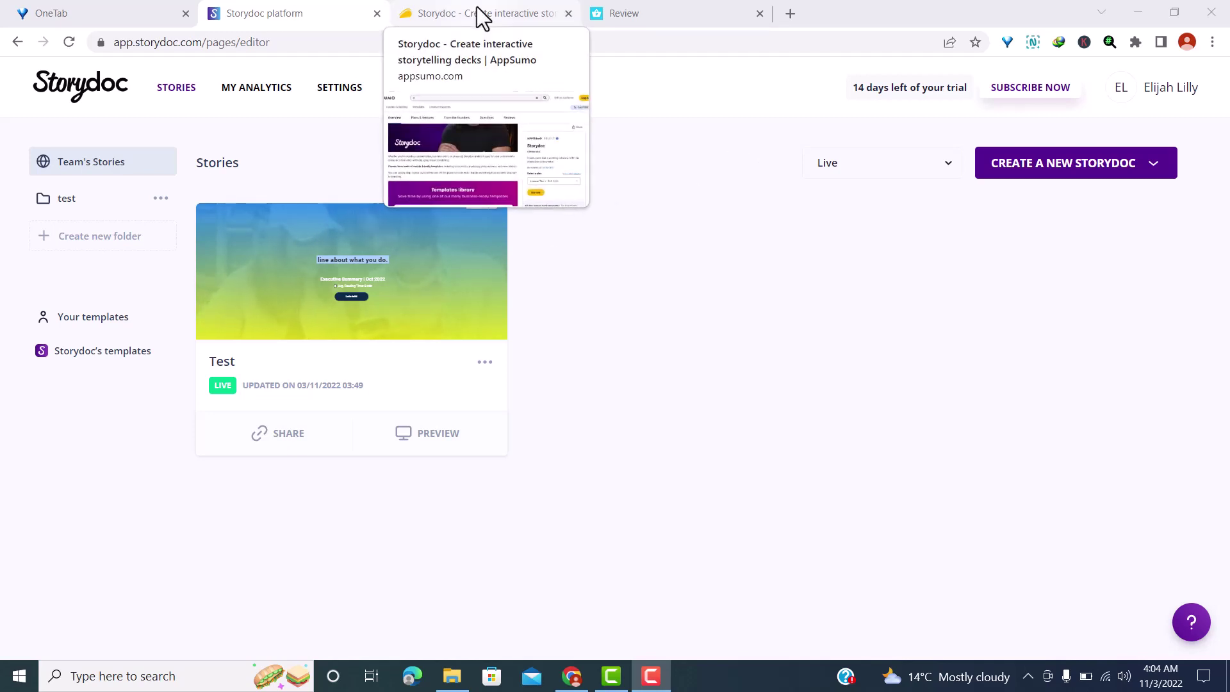
left_click(482, 16)
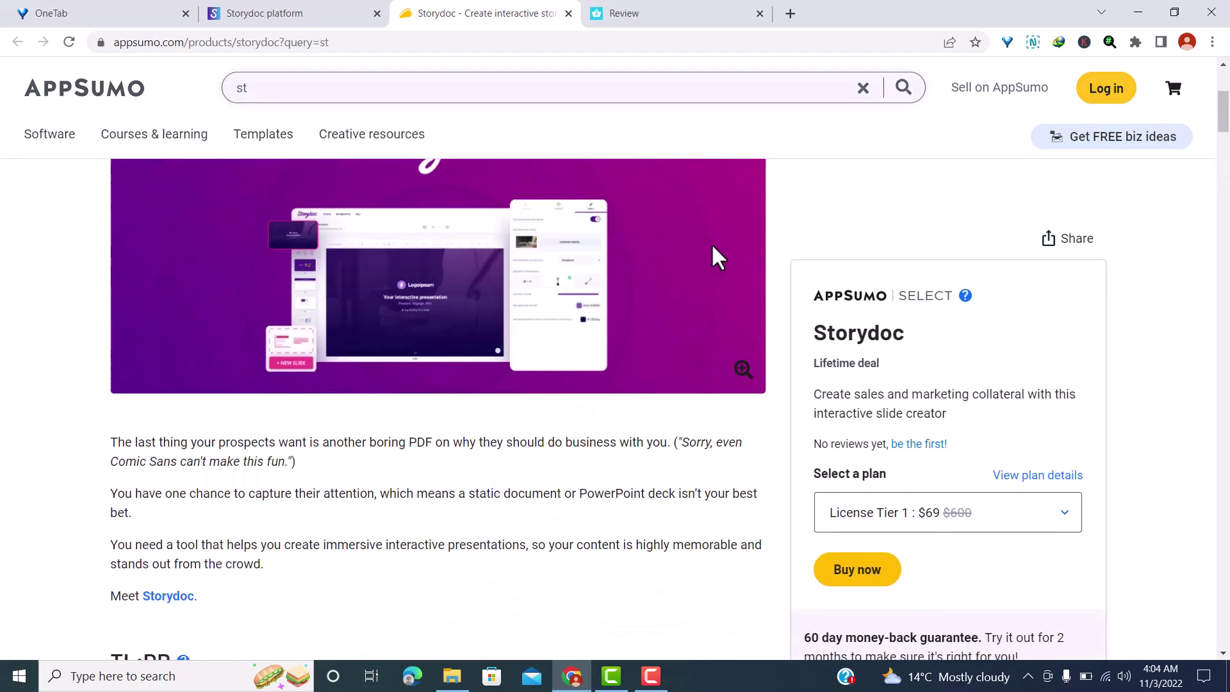
scroll(937, 303, "down", 10)
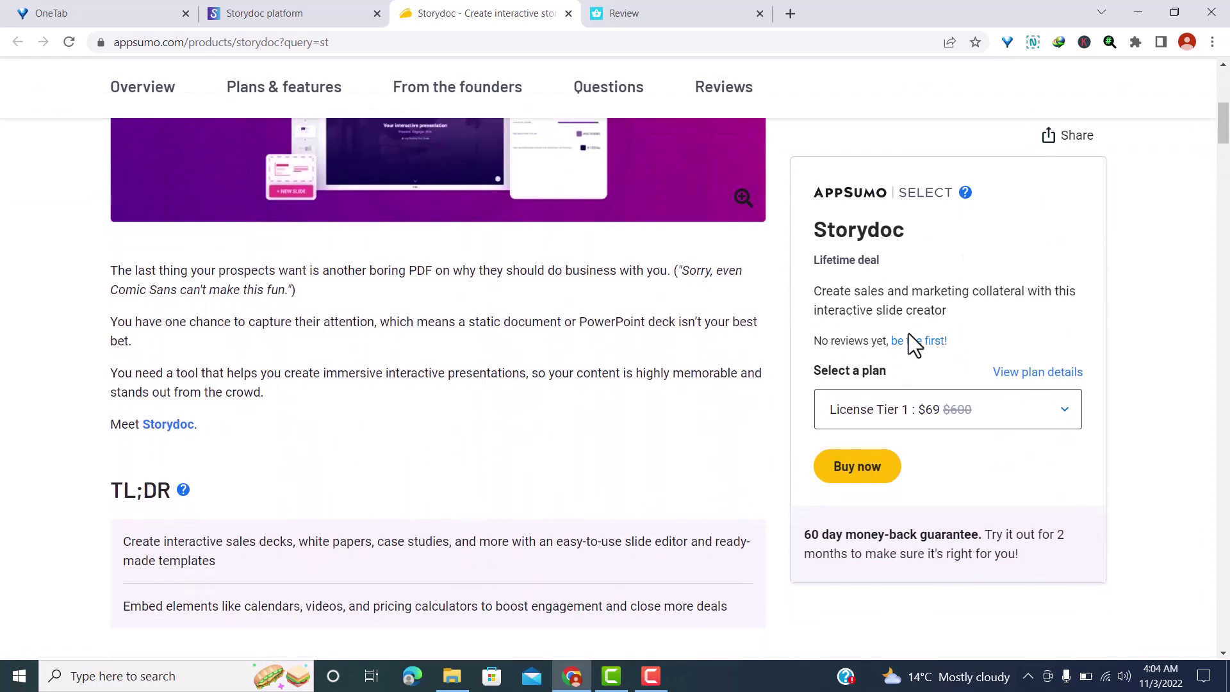
scroll(442, 252, "down", 10)
scroll(442, 251, "up", 4)
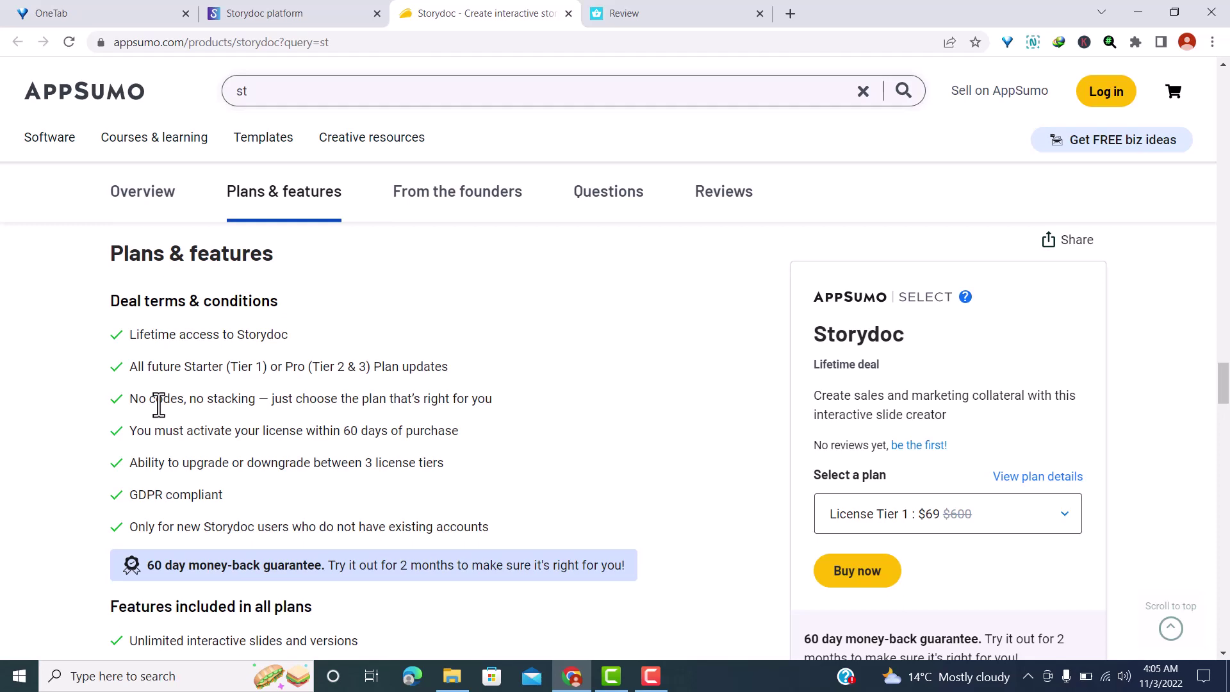
scroll(365, 368, "down", 1)
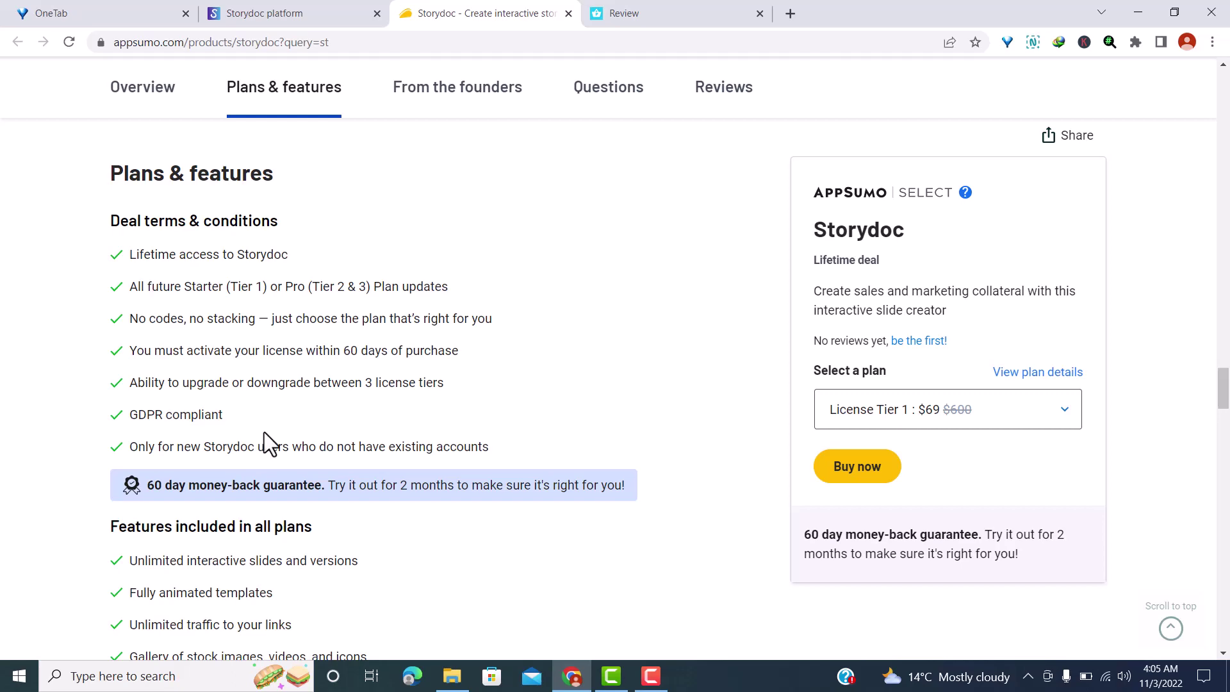
scroll(264, 432, "down", 3)
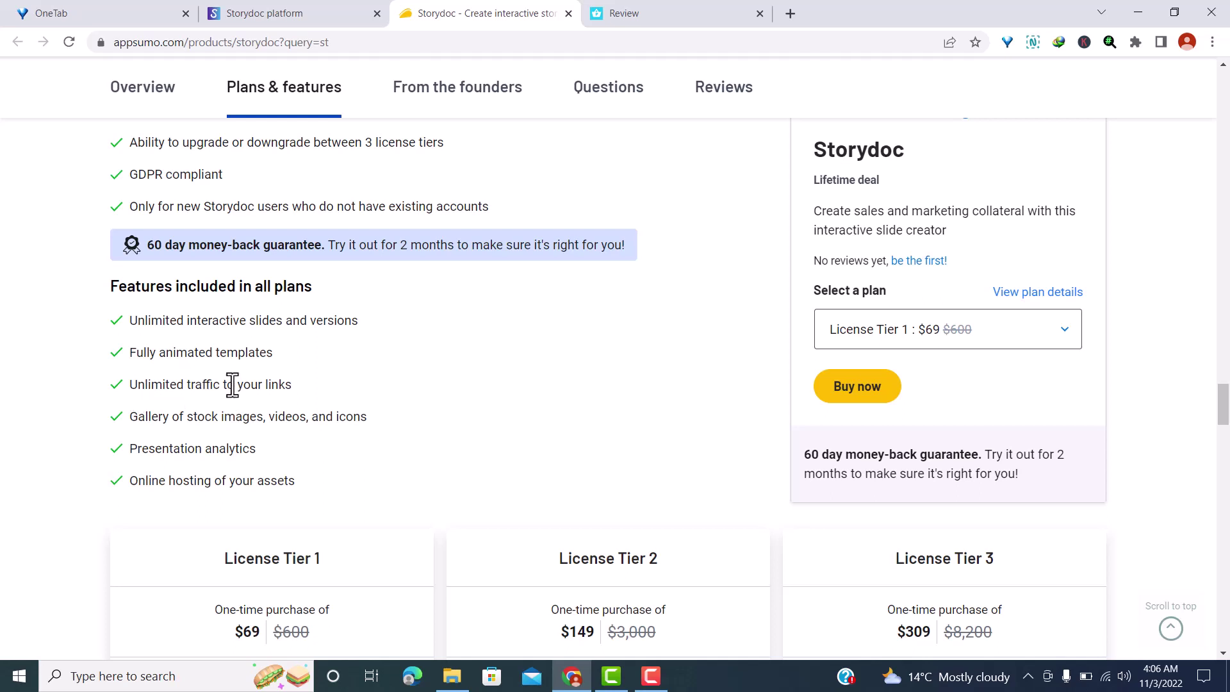
scroll(238, 394, "down", 2)
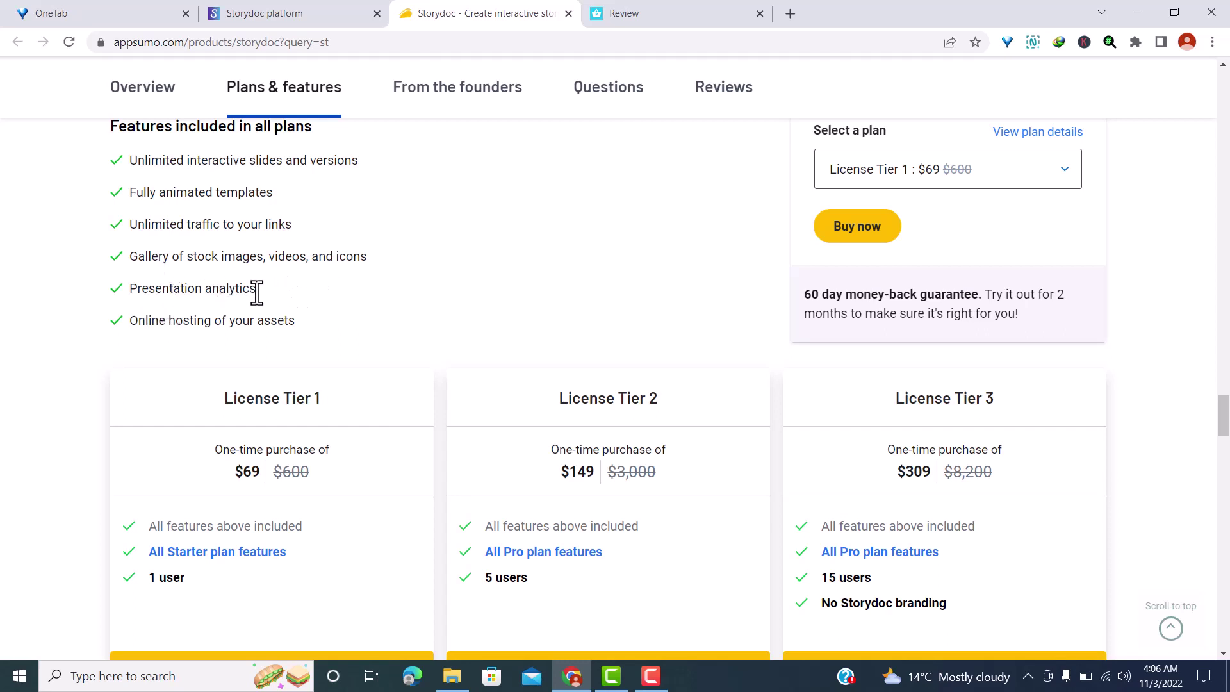
scroll(236, 283, "down", 1)
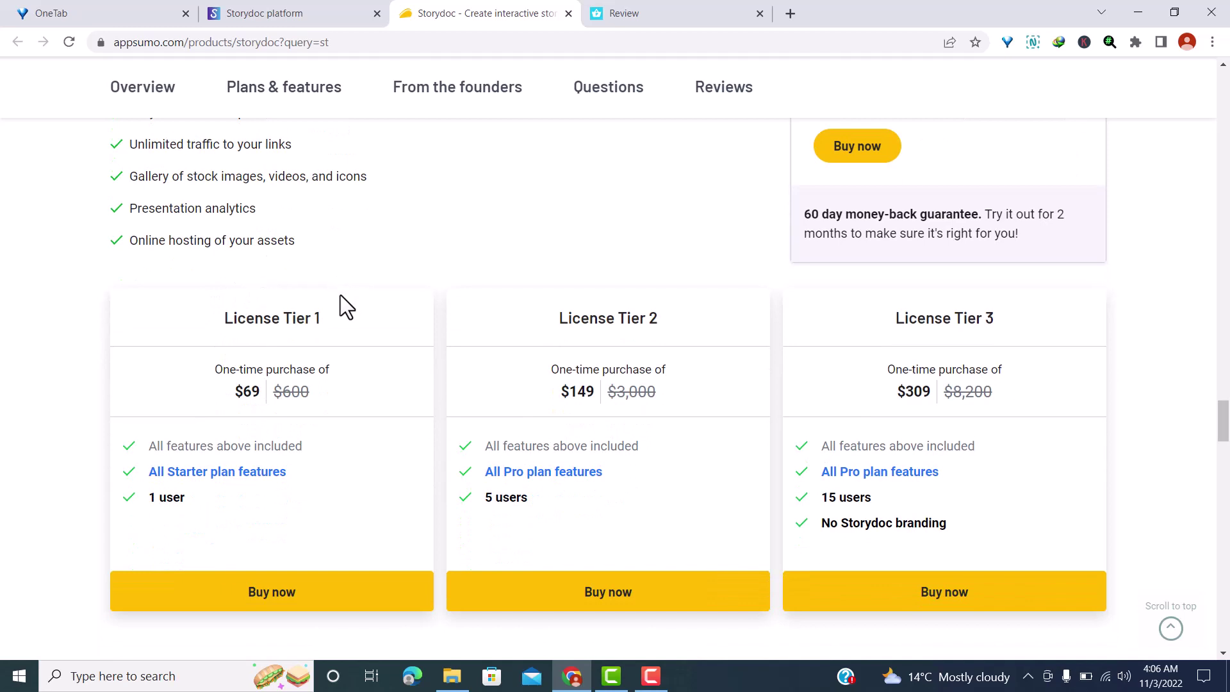
scroll(340, 296, "down", 1)
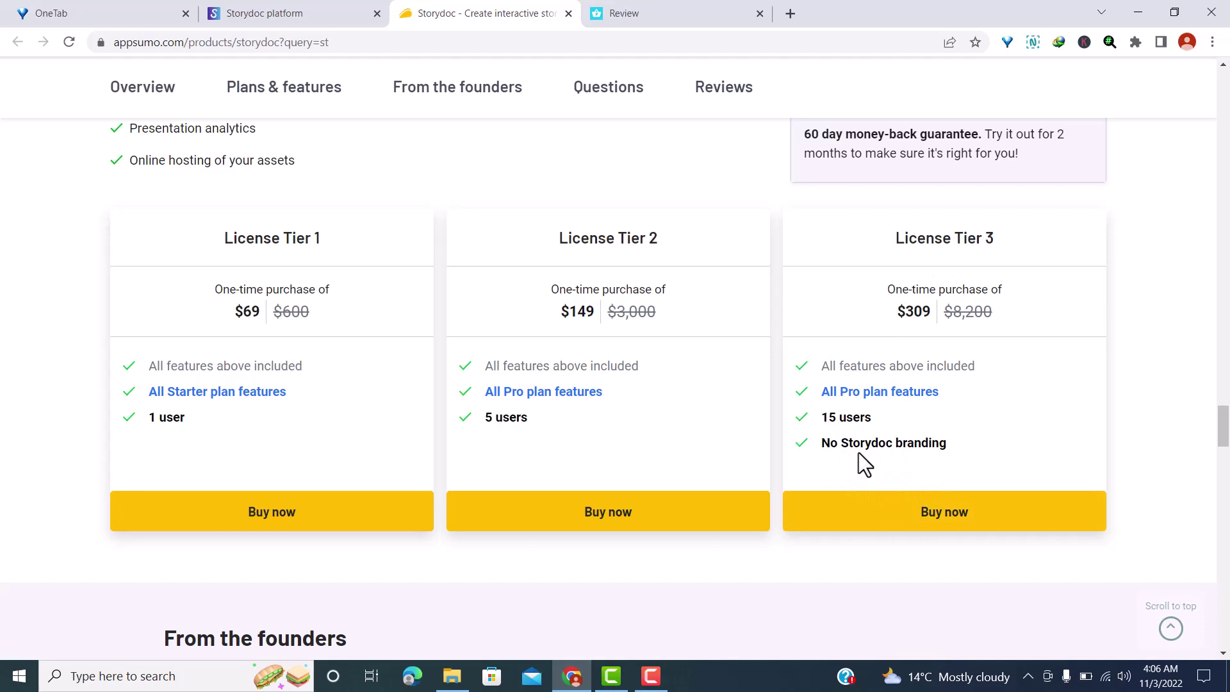
Go back to the Storydoc Stories list, then open and dismiss the test folder's options menu
left_click(308, 10)
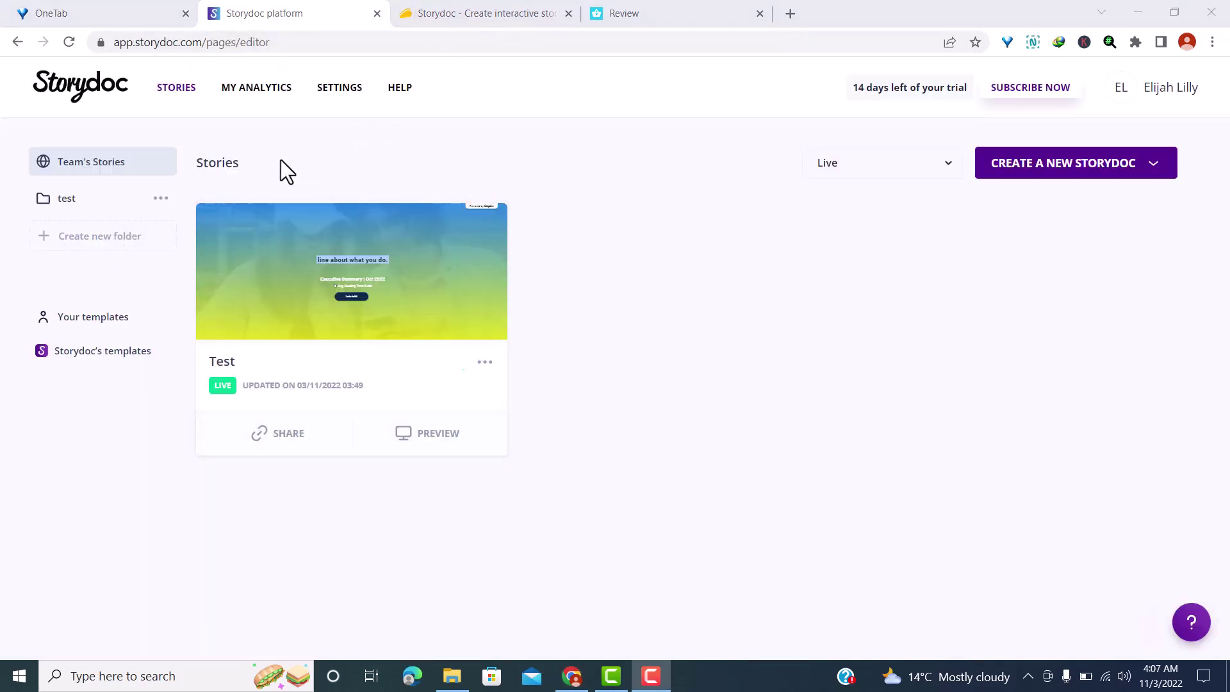
left_click(175, 93)
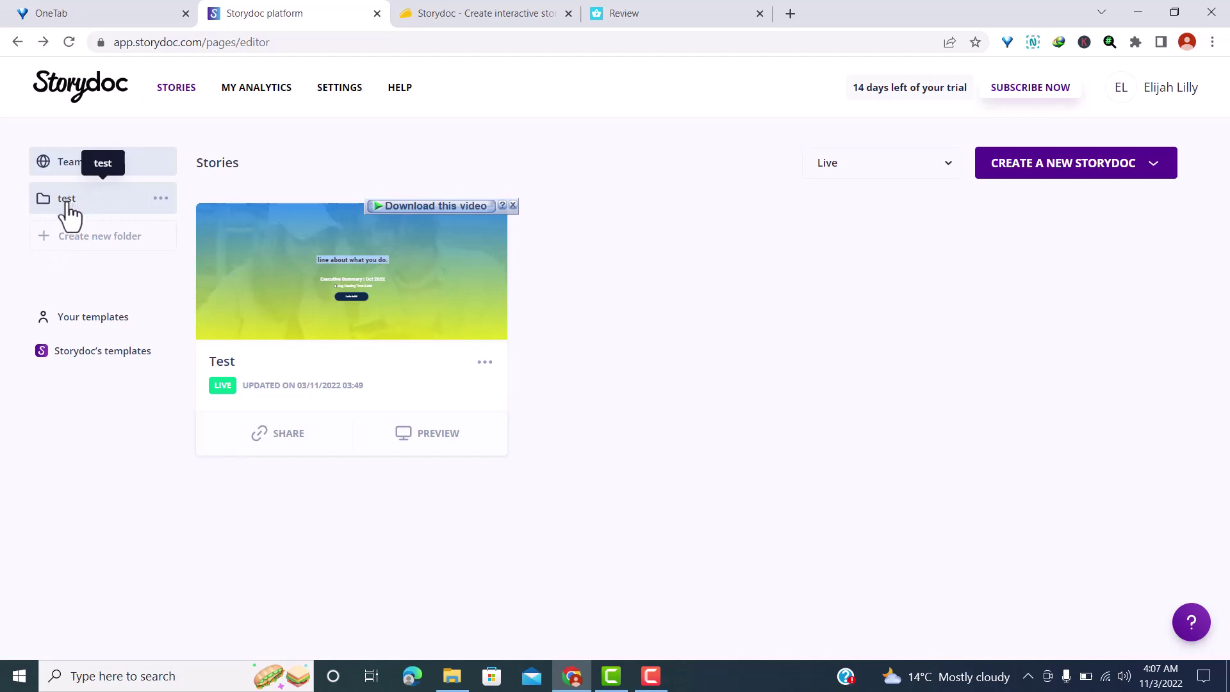
left_click(159, 199)
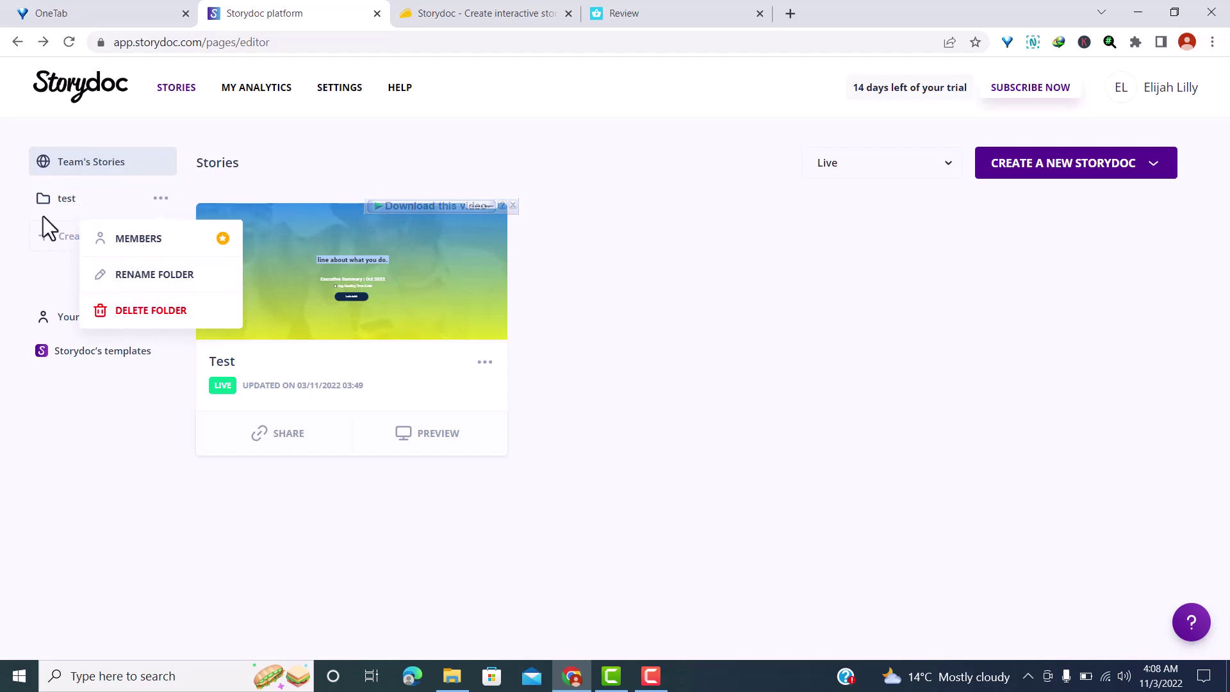
left_click(160, 287)
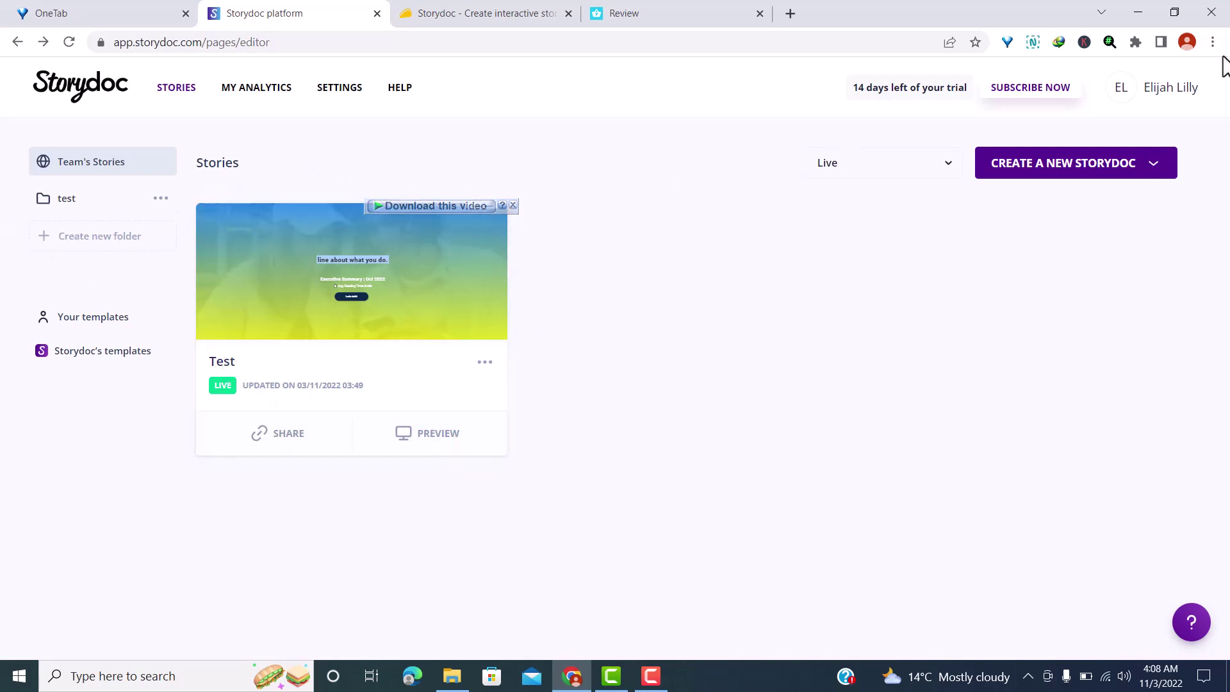
Open the My Analytics overview page
left_click(266, 90)
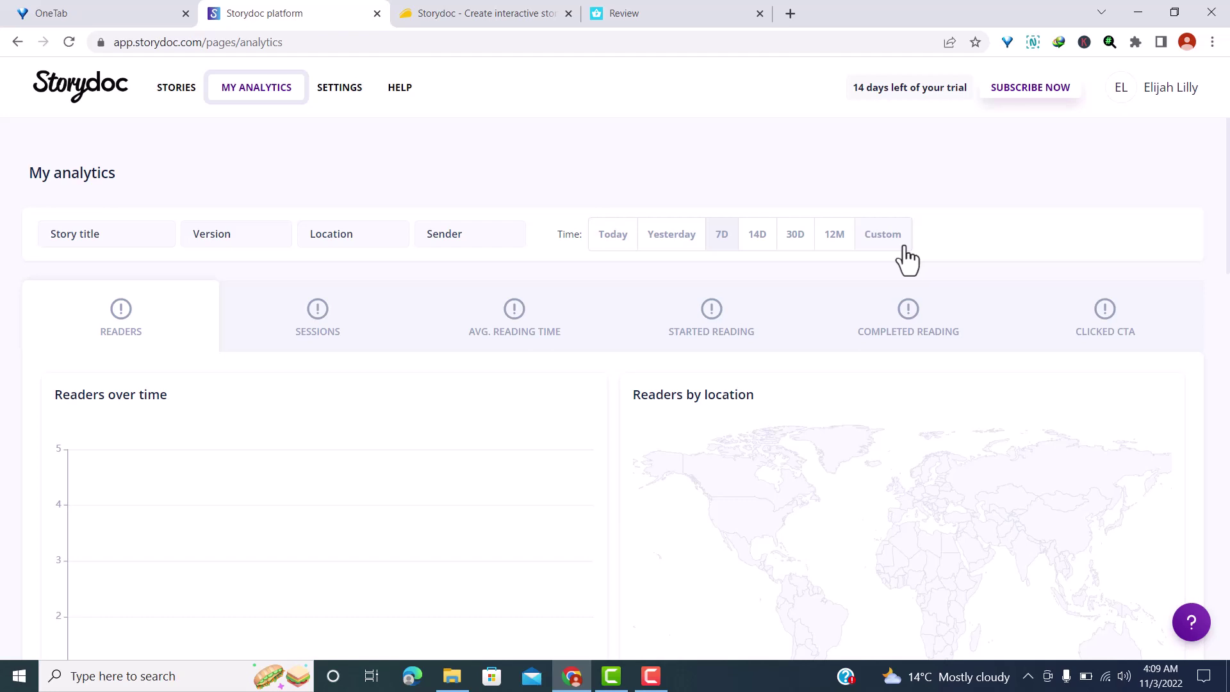
scroll(401, 319, "down", 2)
scroll(302, 289, "up", 2)
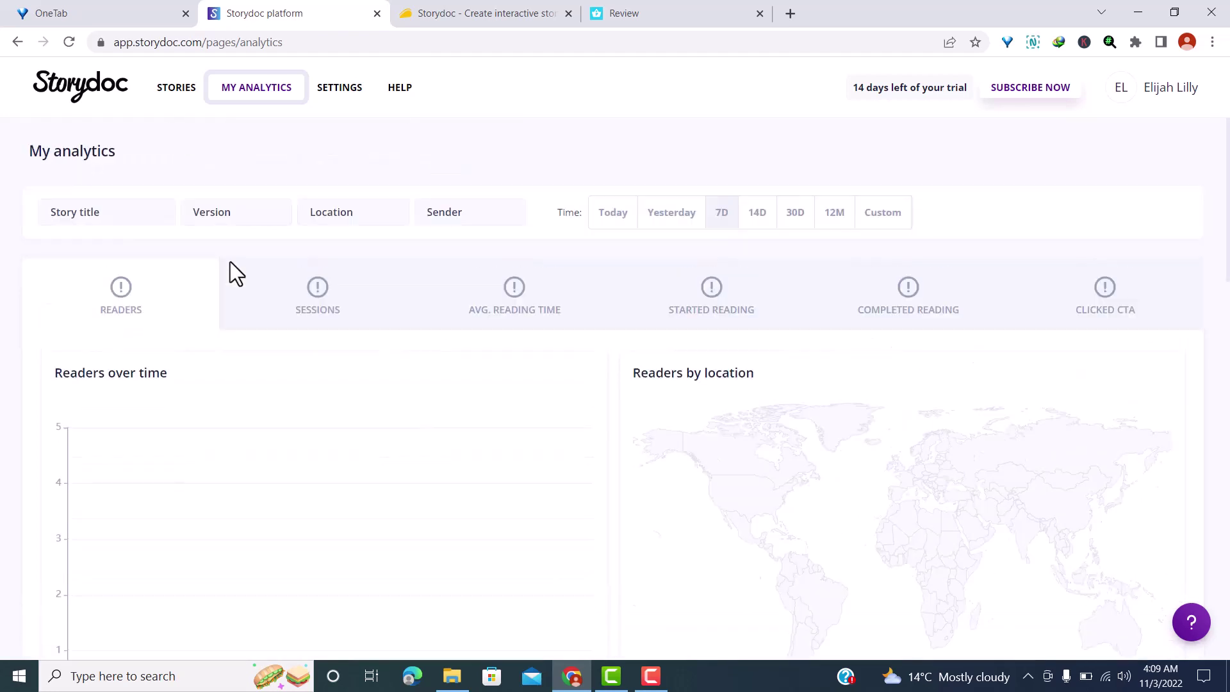
scroll(232, 262, "up", 1)
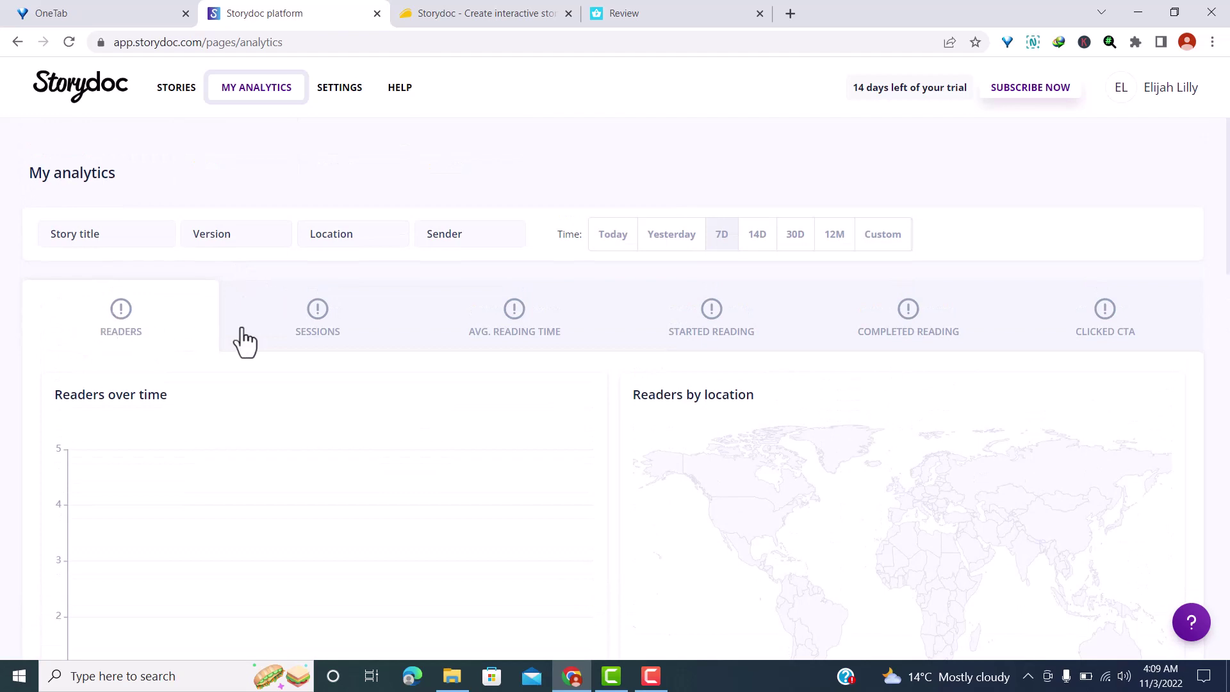
View the Sessions, Average reading time, Started reading, Completed reading and Clicked CTA statistics
left_click(311, 338)
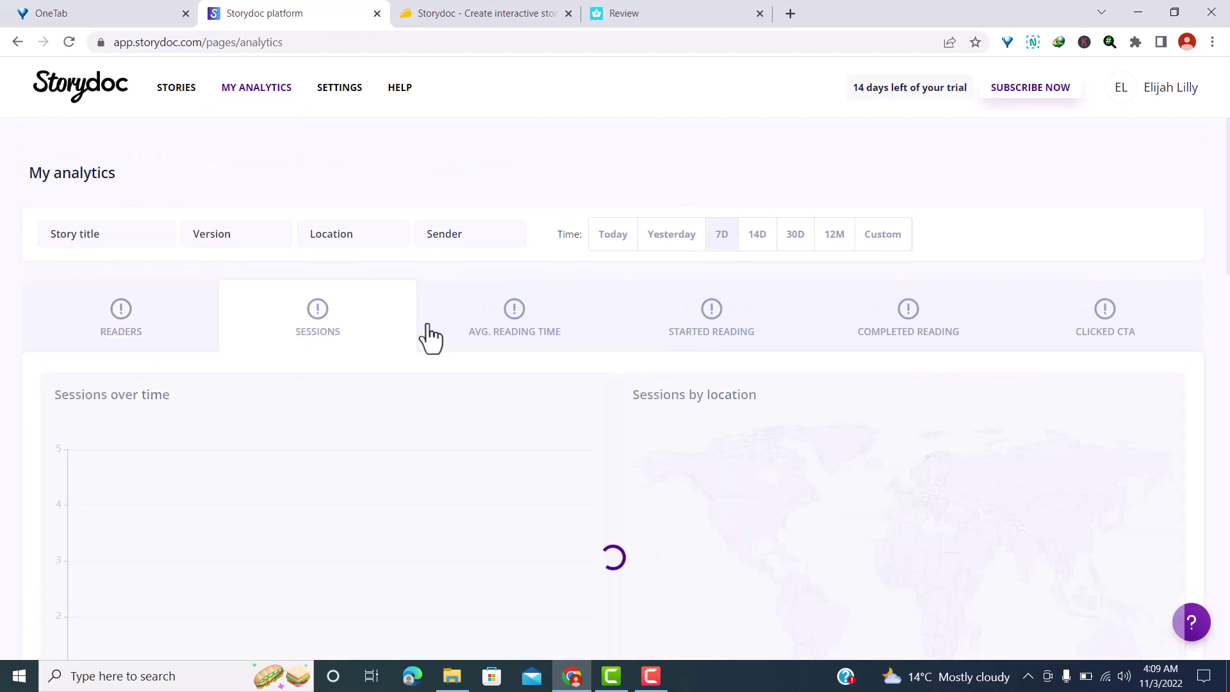
left_click(514, 339)
left_click(679, 340)
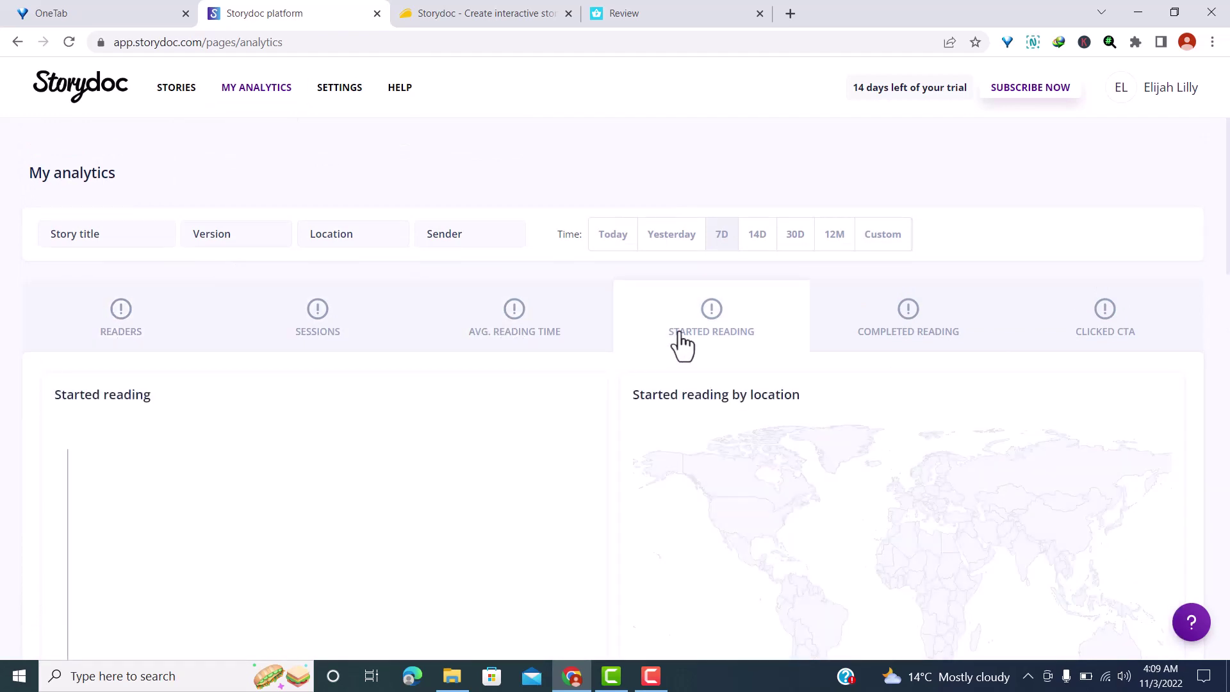
left_click(897, 360)
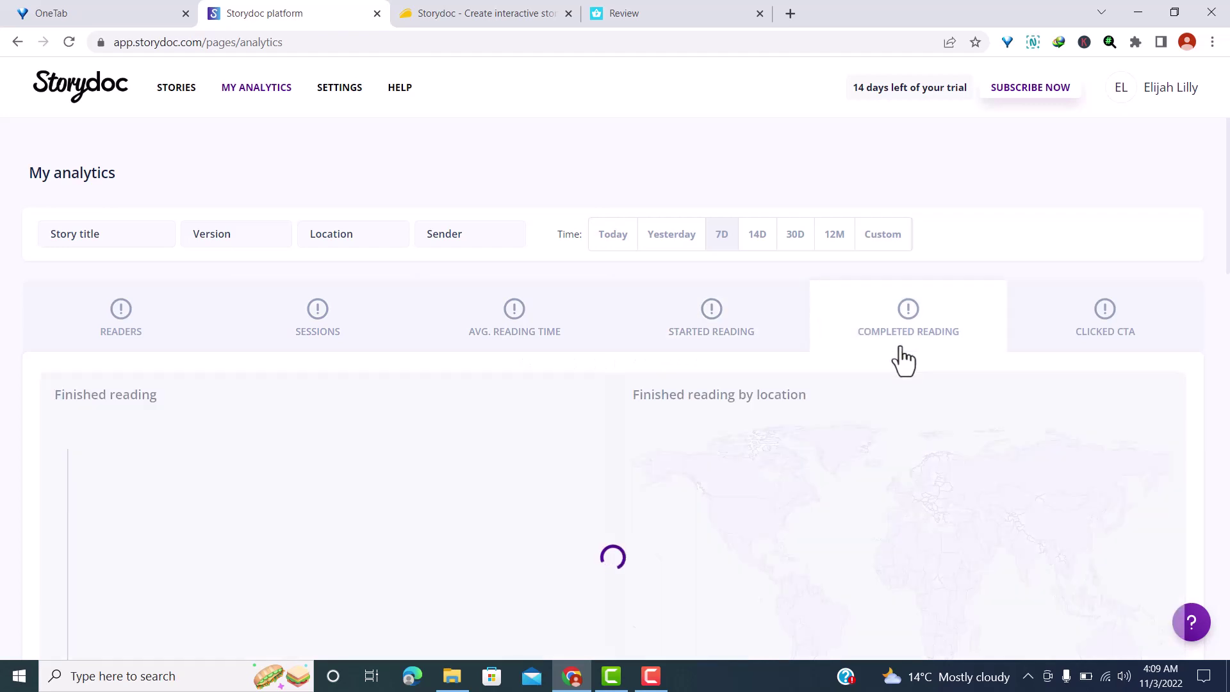
left_click(1103, 346)
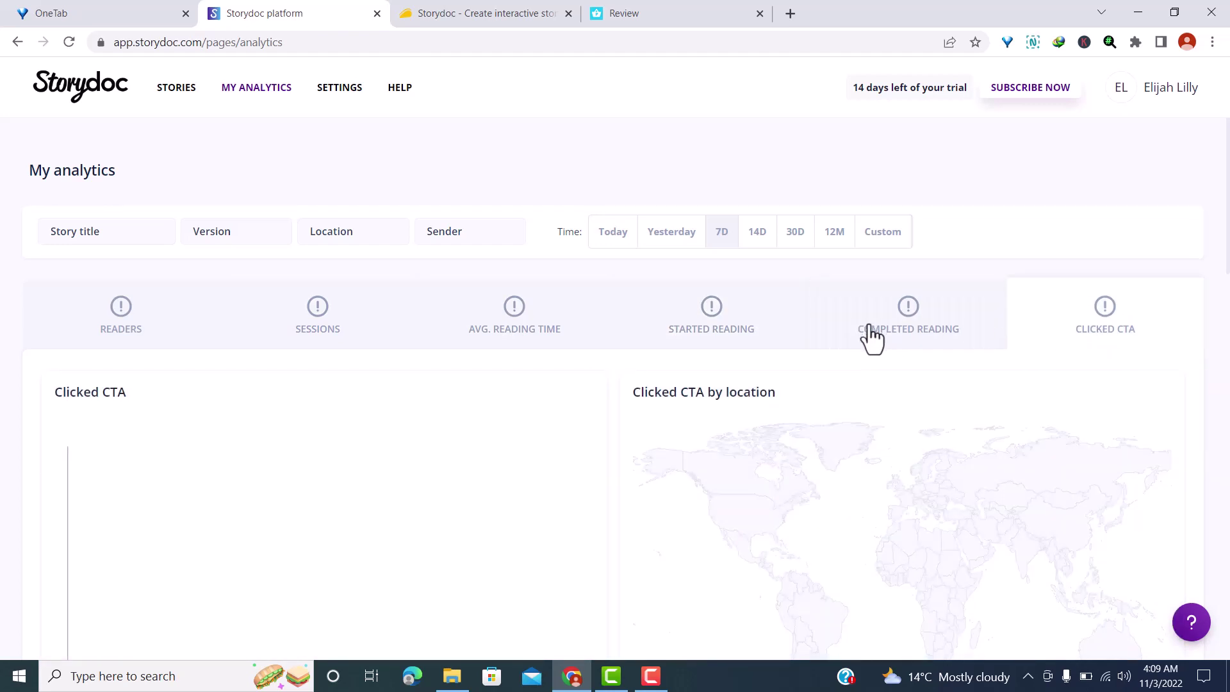
Scroll down through the Versions and Details sections of the analytics page
scroll(802, 308, "down", 1)
scroll(802, 308, "down", 3)
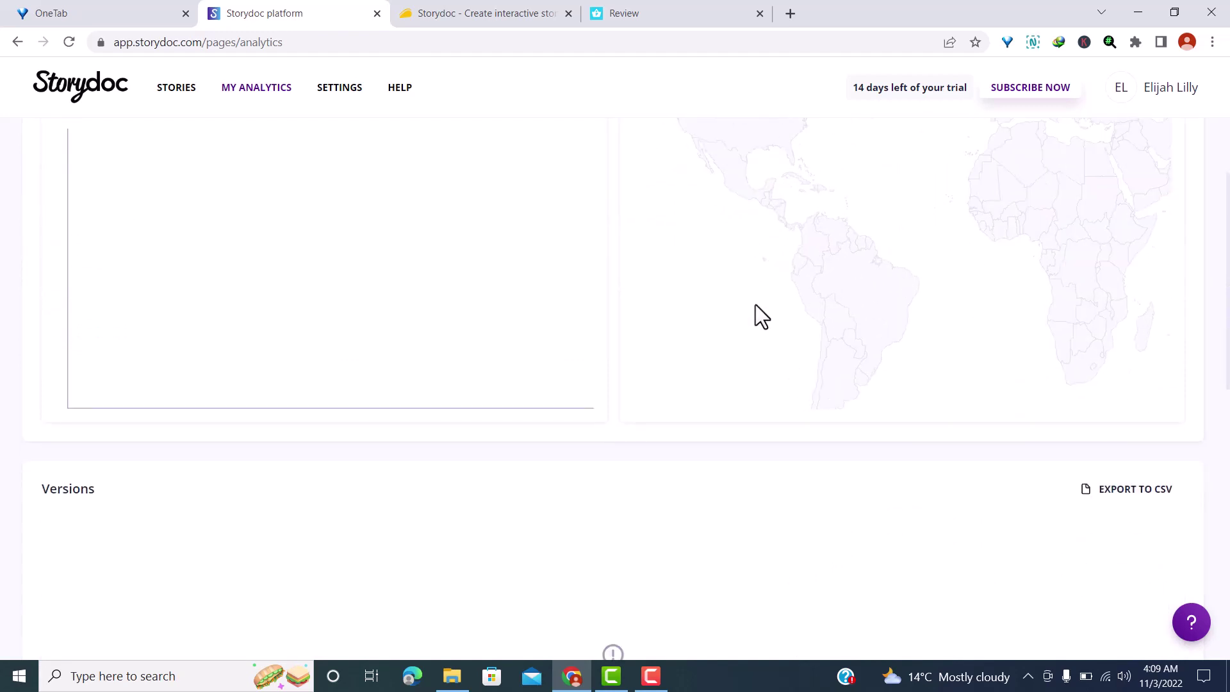
scroll(383, 351, "down", 4)
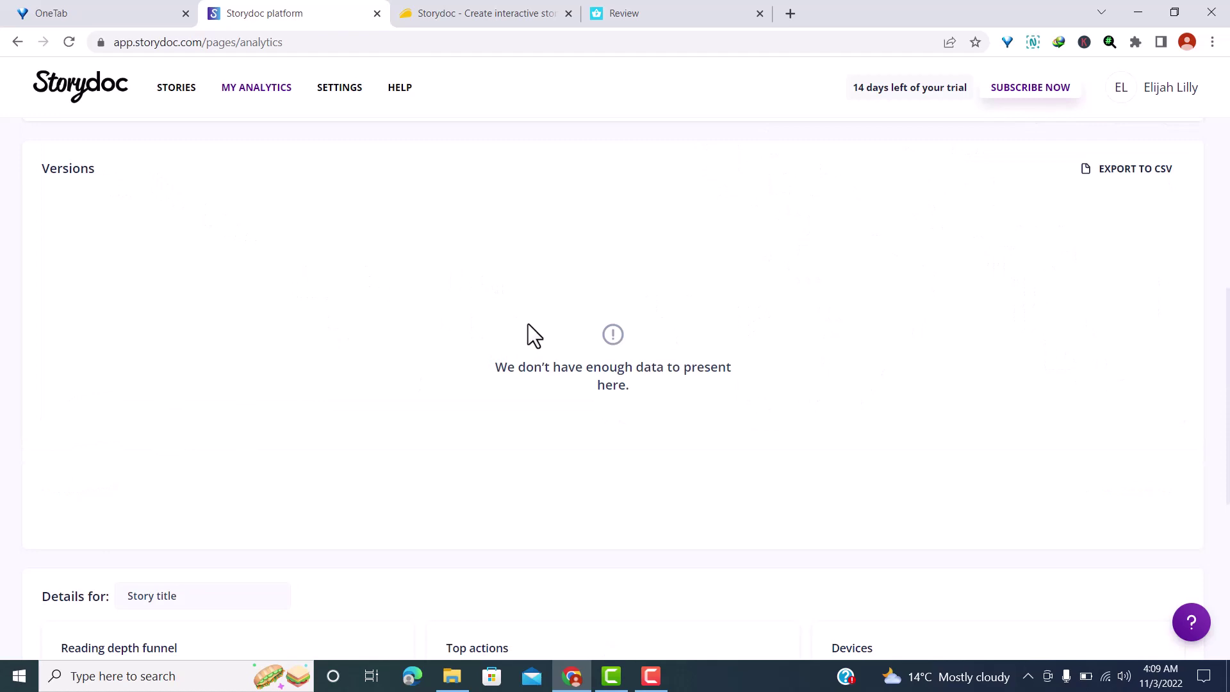
scroll(525, 327, "down", 4)
scroll(90, 287, "down", 1)
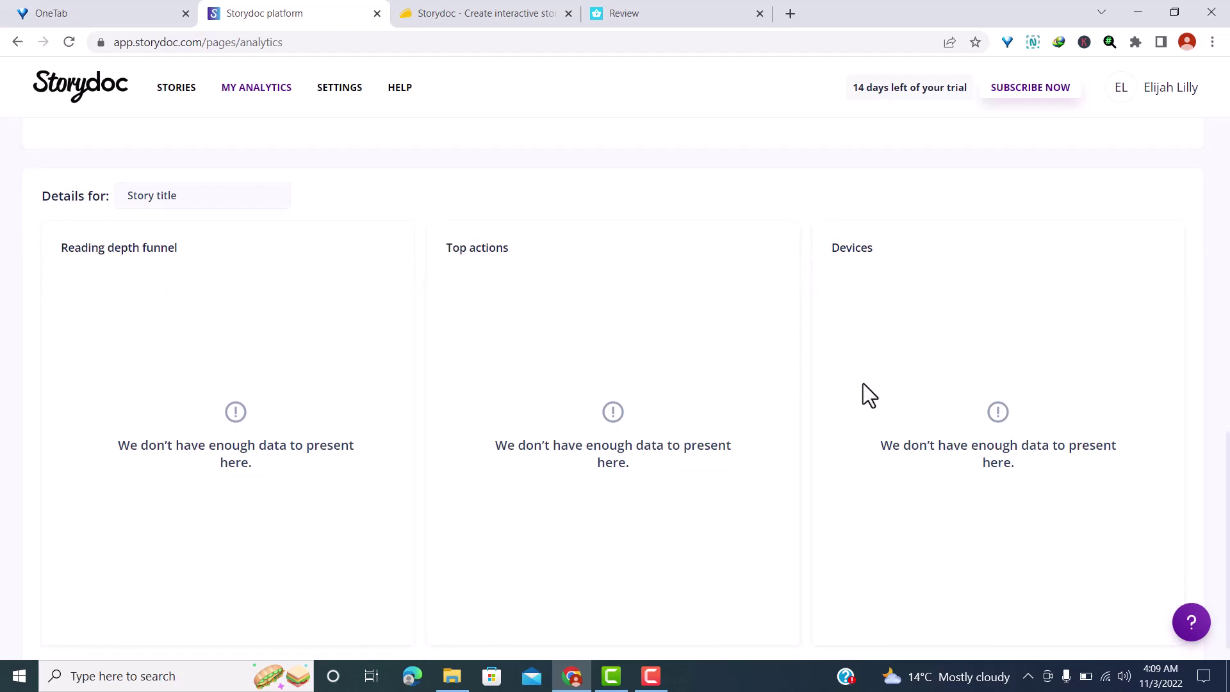
scroll(650, 439, "down", 1)
scroll(448, 334, "up", 6)
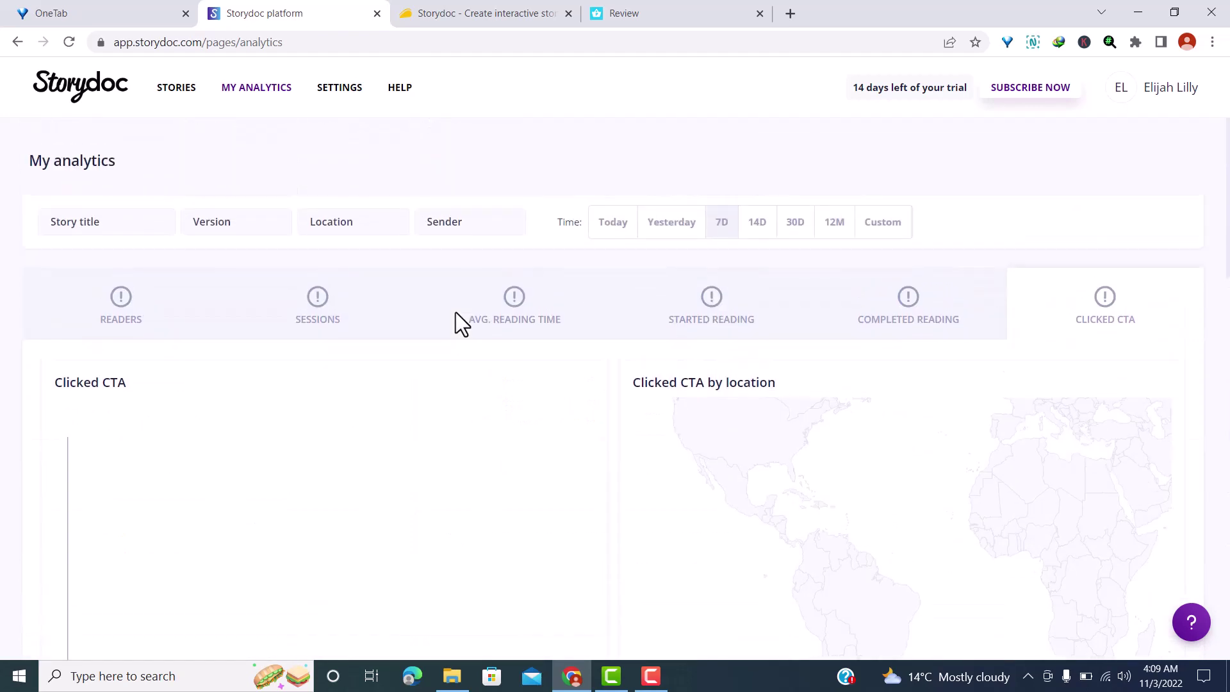
Return to the Readers statistics and scroll through the Readers over time chart
left_click(141, 335)
scroll(362, 359, "down", 5)
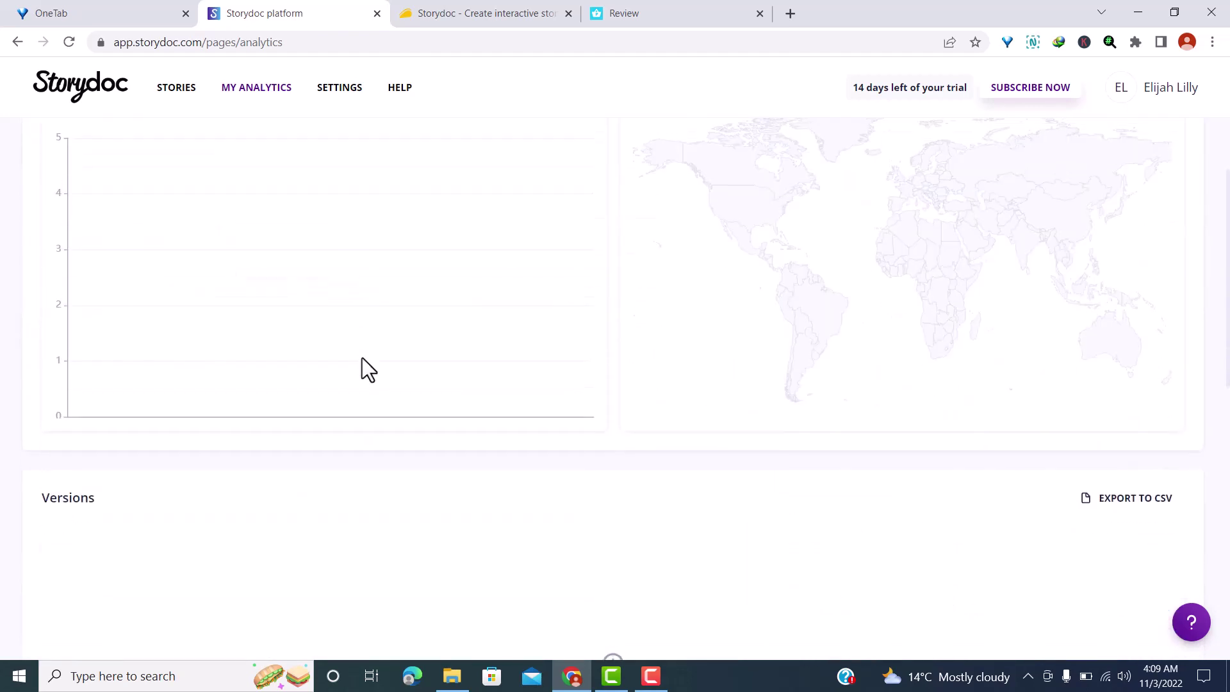
scroll(363, 359, "up", 3)
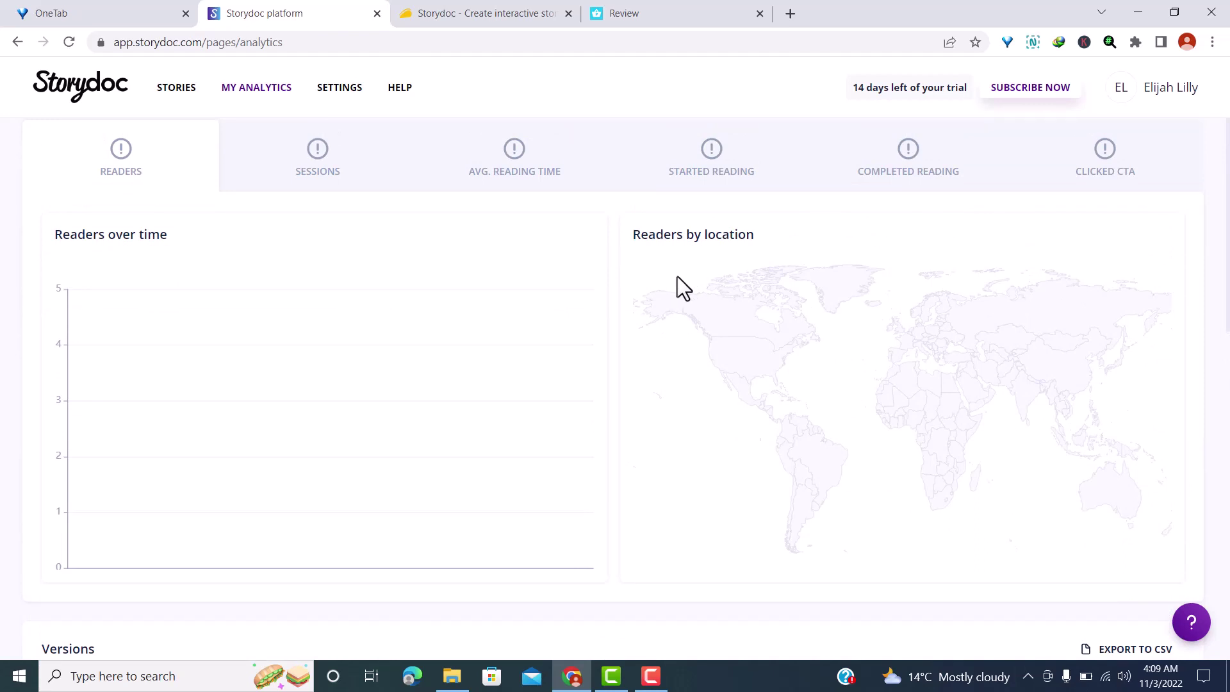
scroll(640, 384, "down", 3)
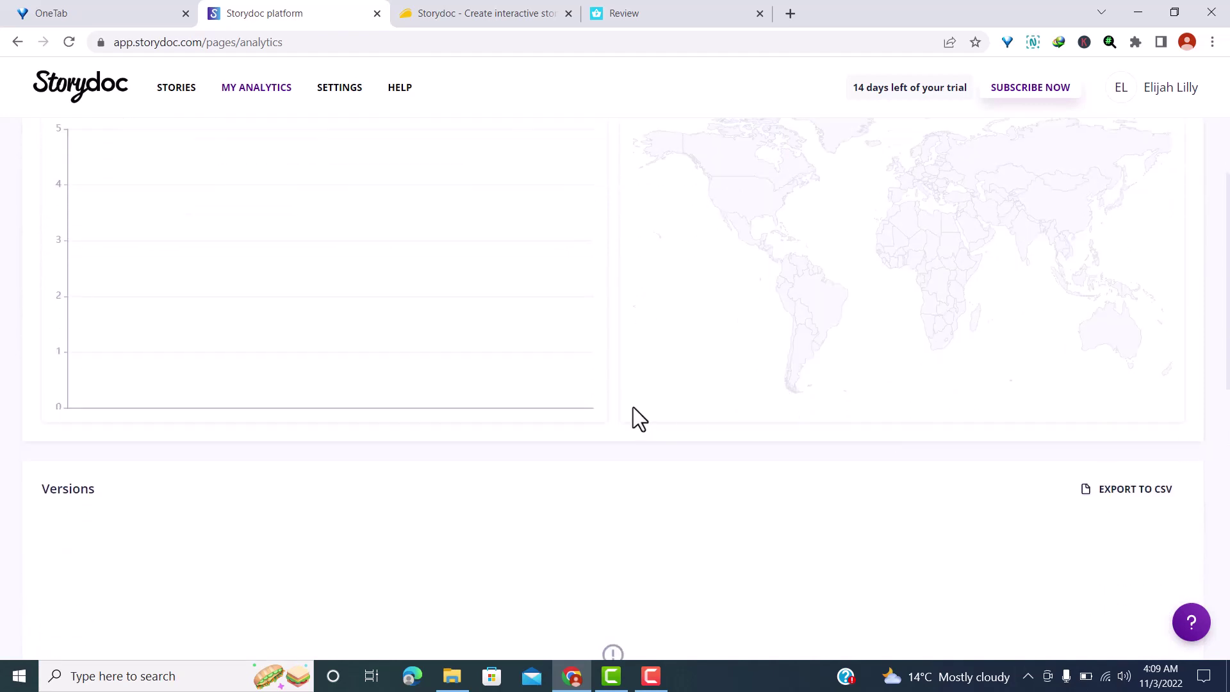
scroll(625, 417, "down", 3)
scroll(467, 384, "down", 3)
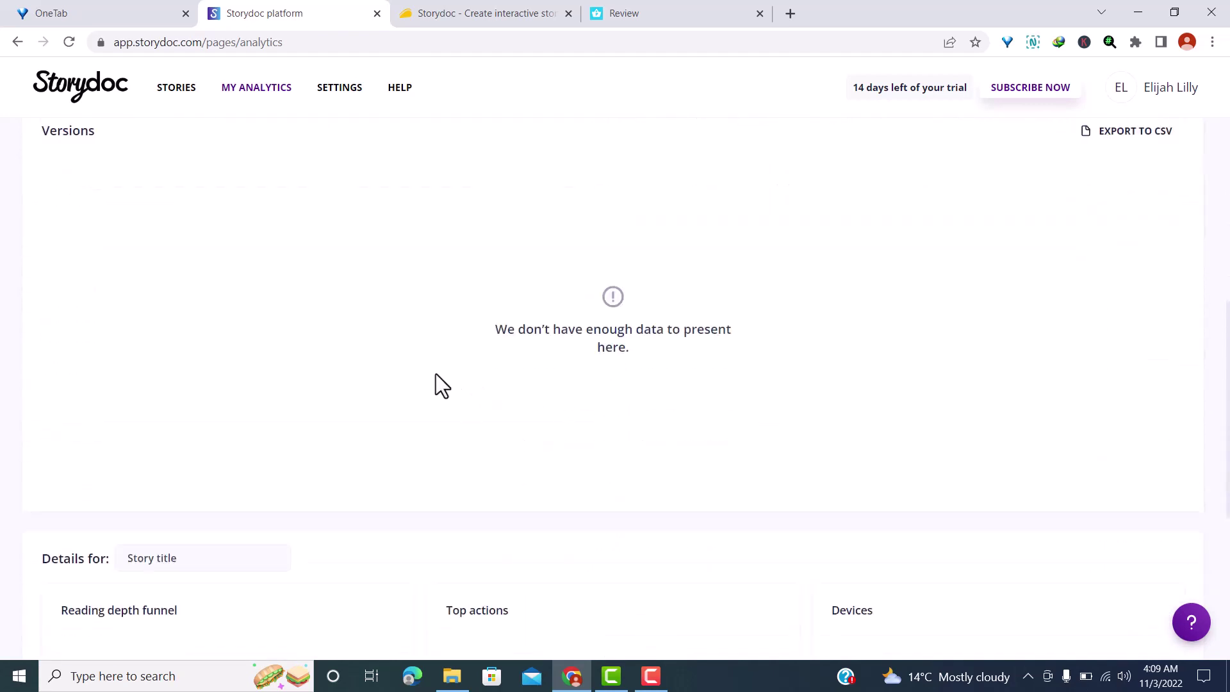
scroll(263, 327, "down", 5)
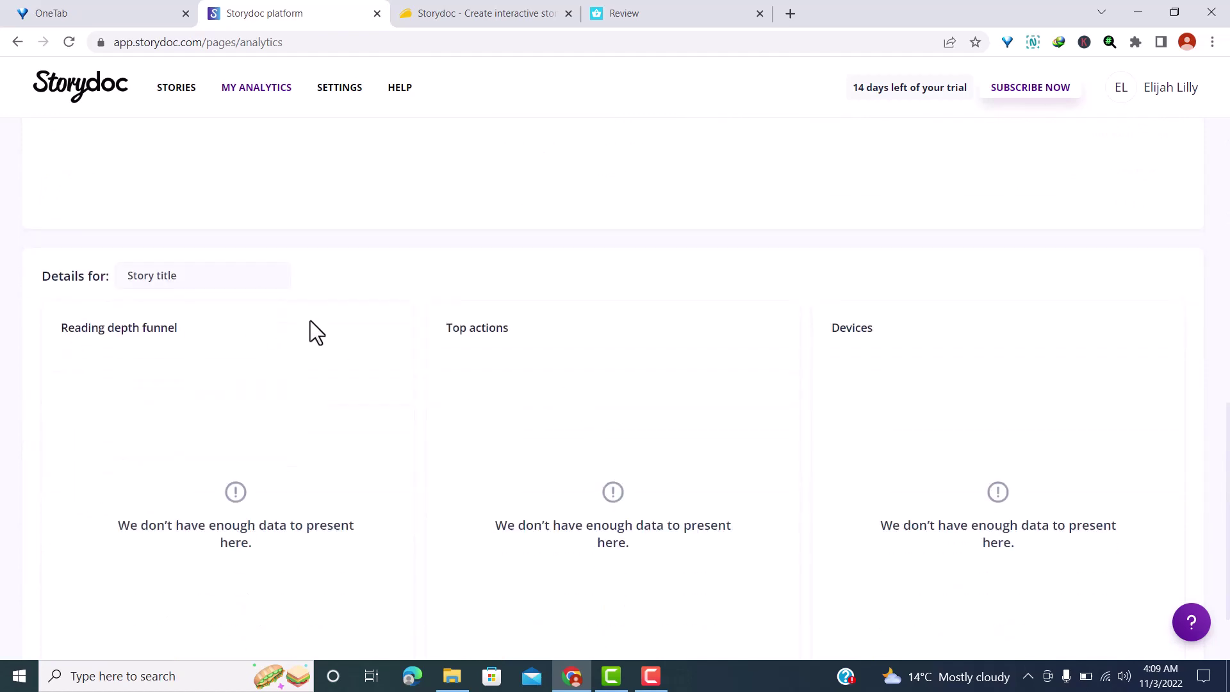
scroll(310, 320, "down", 2)
scroll(321, 322, "up", 6)
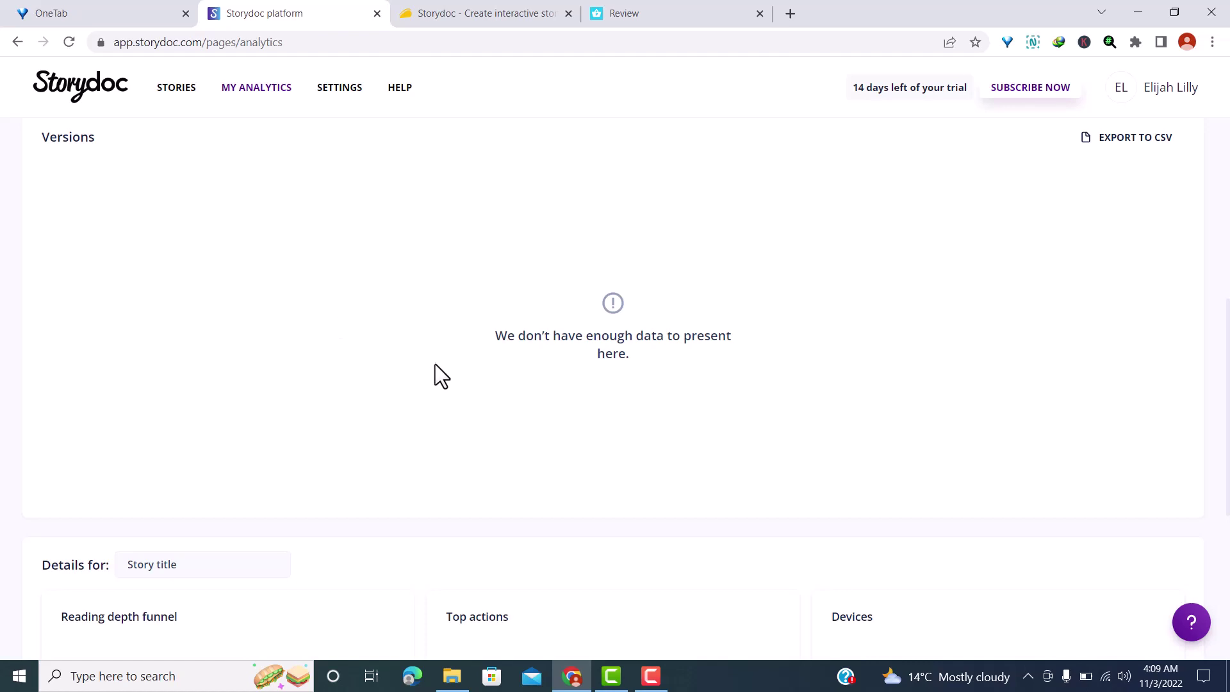
scroll(437, 346, "up", 1)
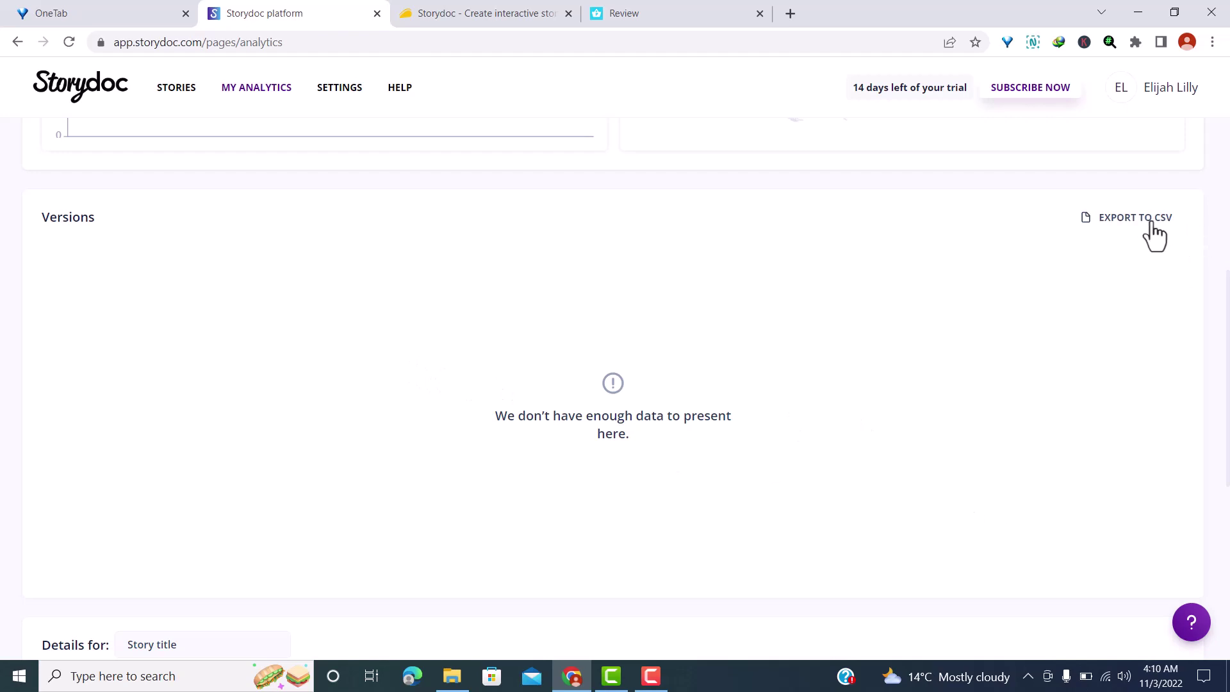
scroll(582, 336, "up", 5)
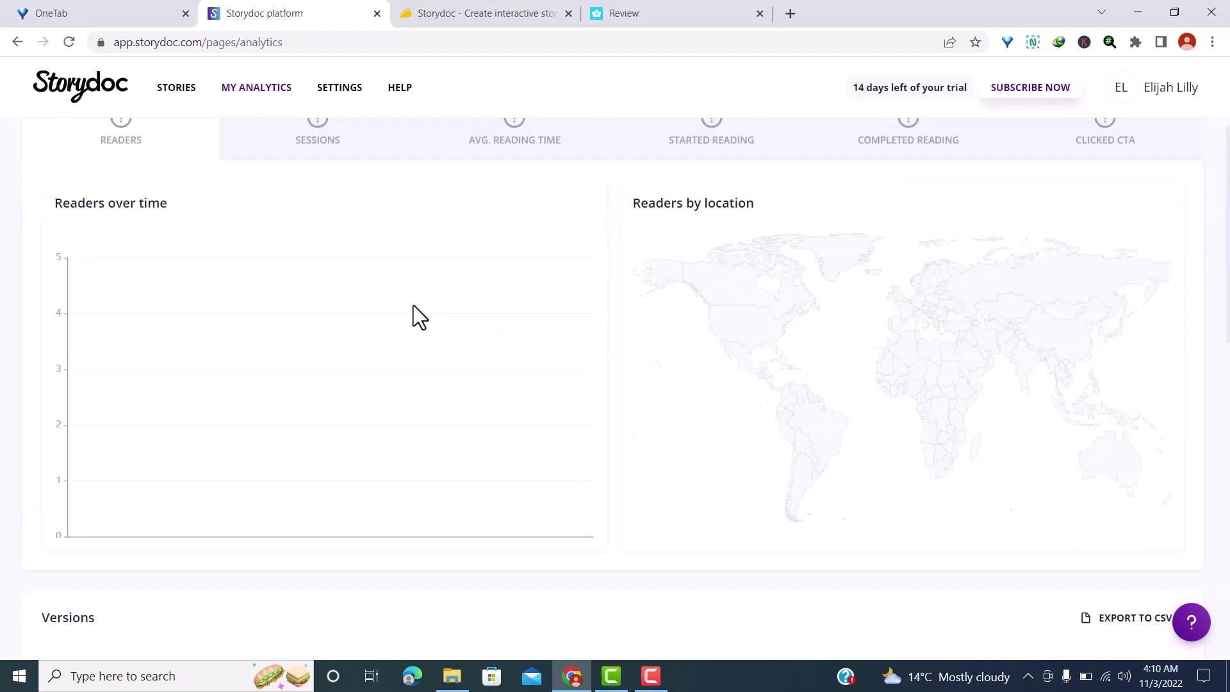
scroll(413, 305, "up", 3)
Return to the stories list and show the CREATE A NEW STORYDOC options
left_click(173, 96)
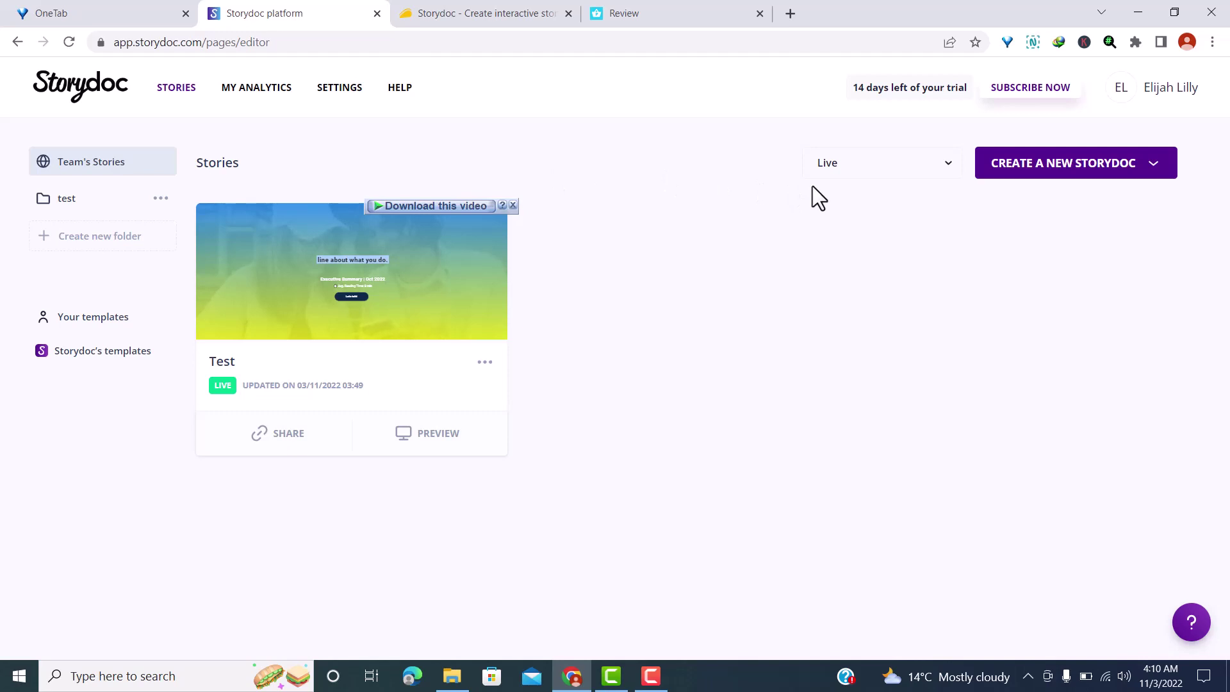
left_click(1099, 177)
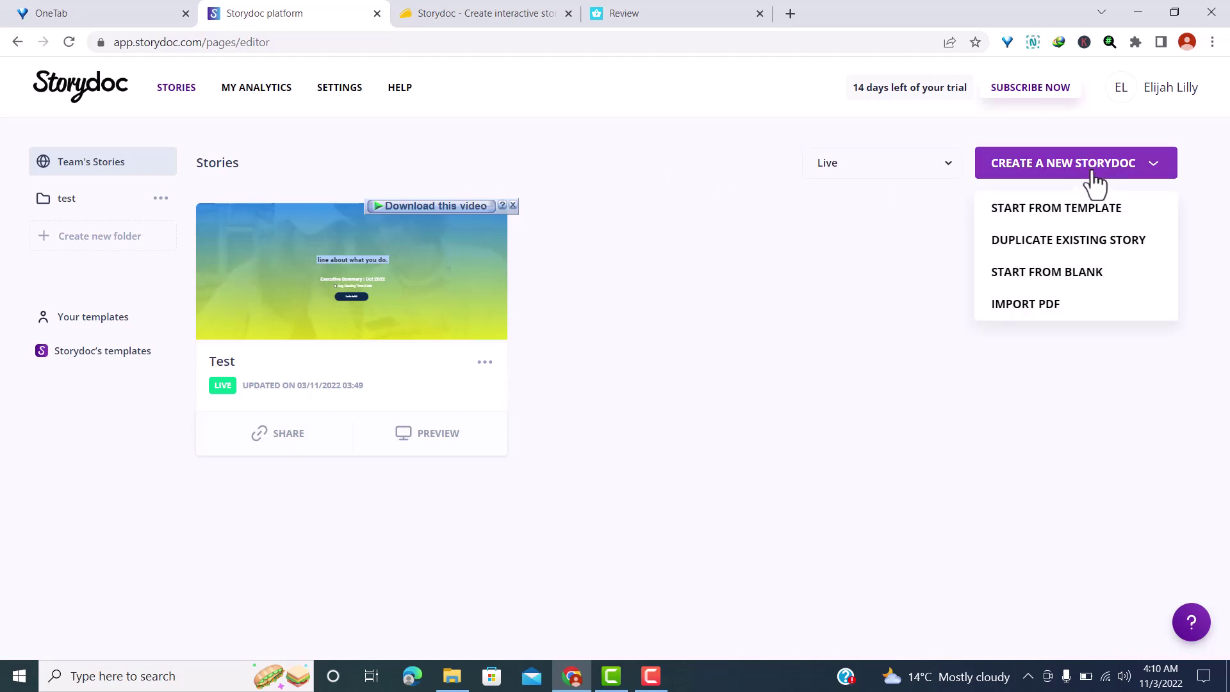
Start from a template and browse the Sales and Marketing, Pitch deck, Proposal and Startup categories
left_click(1058, 211)
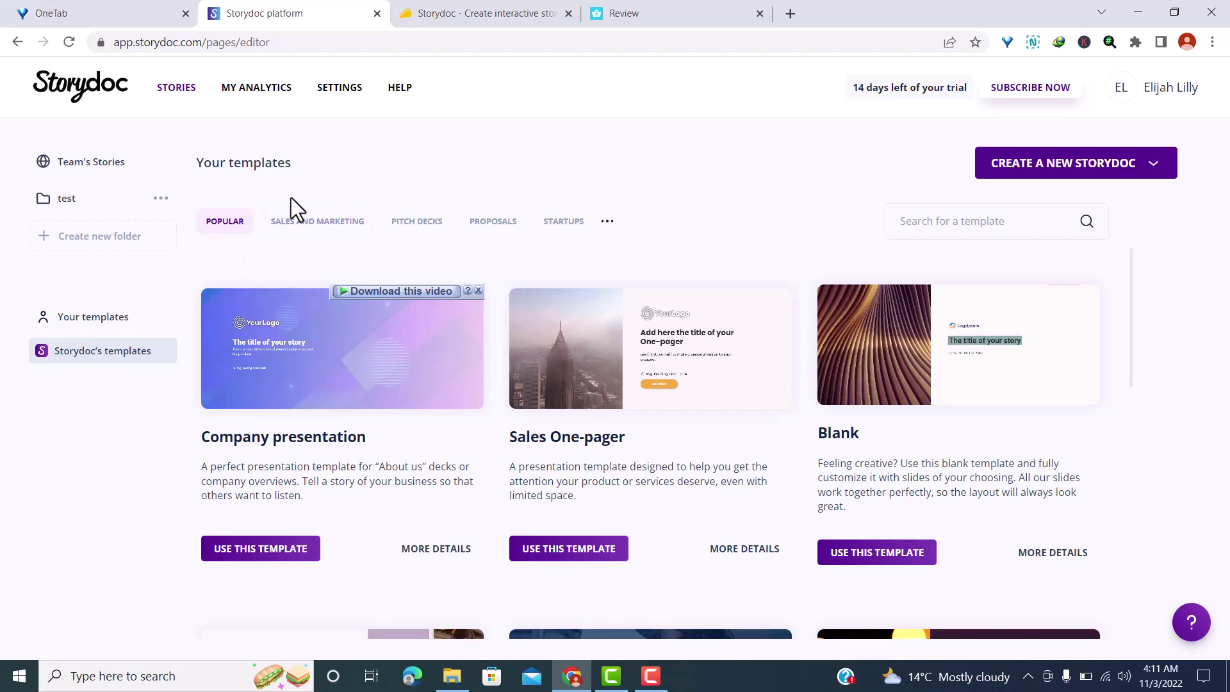
left_click(345, 242)
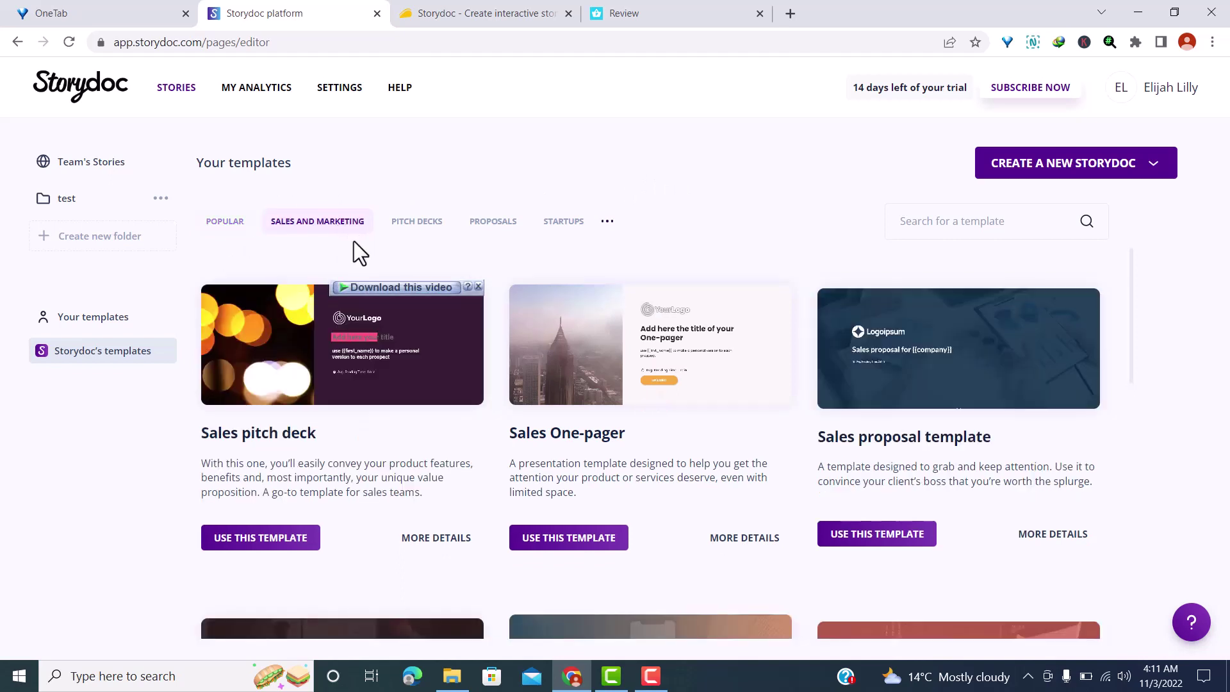
scroll(306, 286, "down", 2)
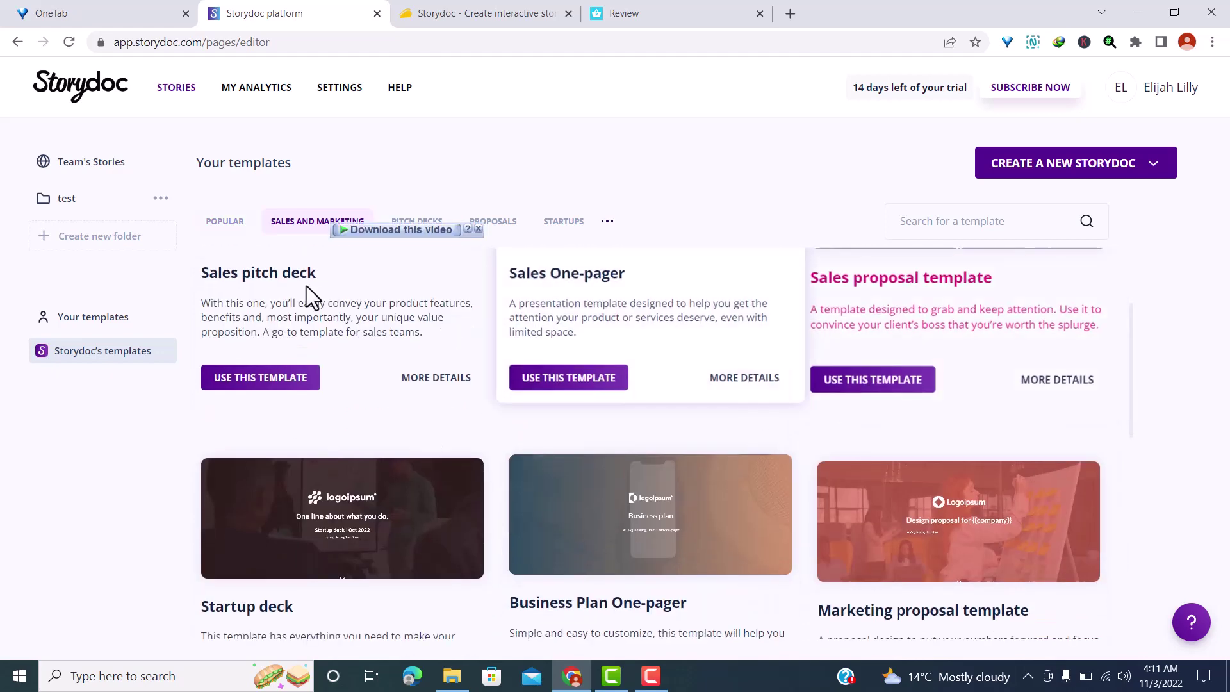
scroll(317, 299, "down", 3)
left_click(434, 225)
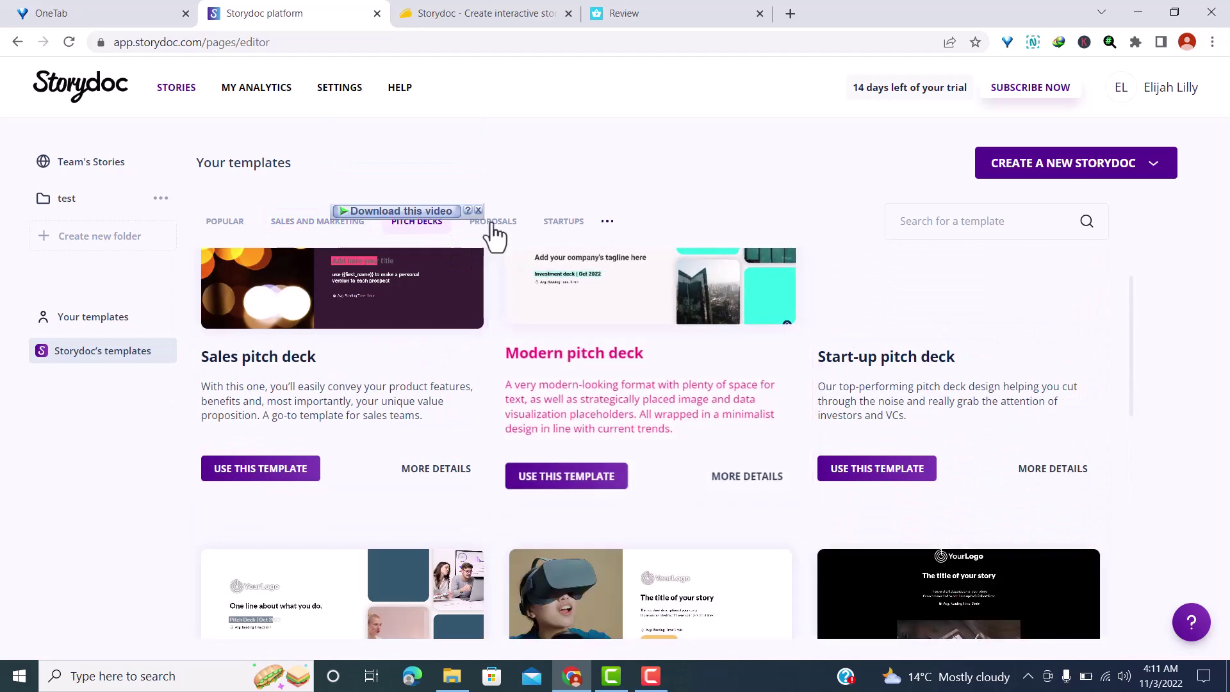
left_click(491, 225)
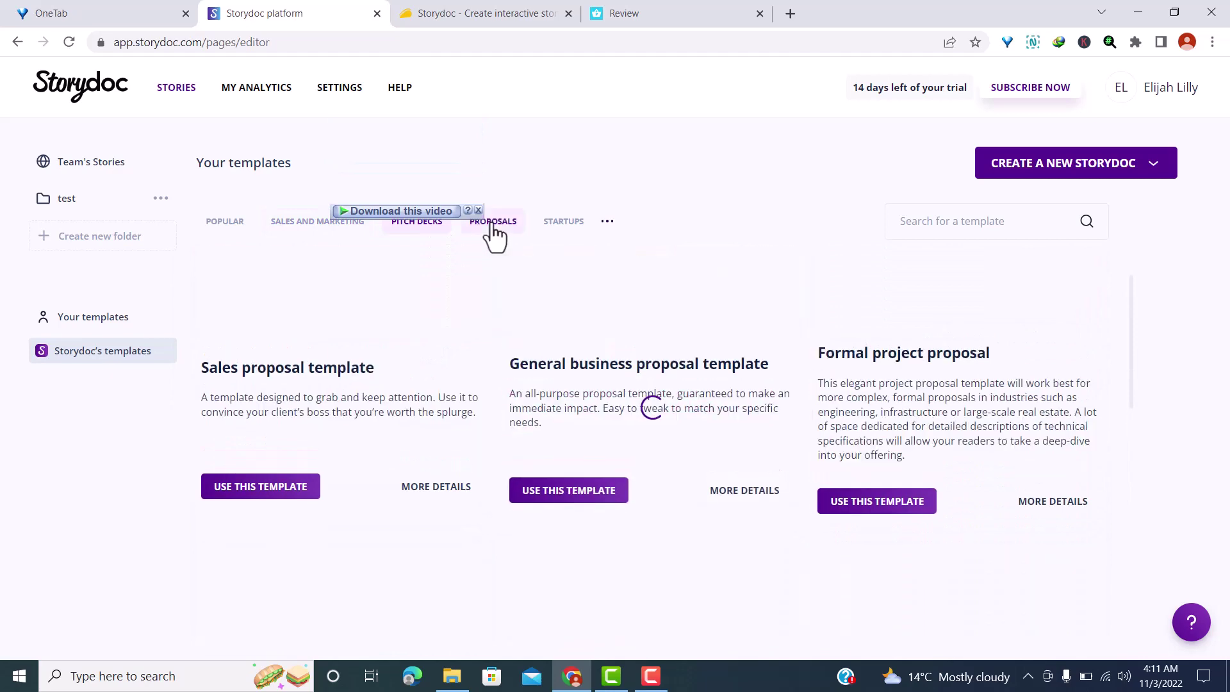
left_click(560, 223)
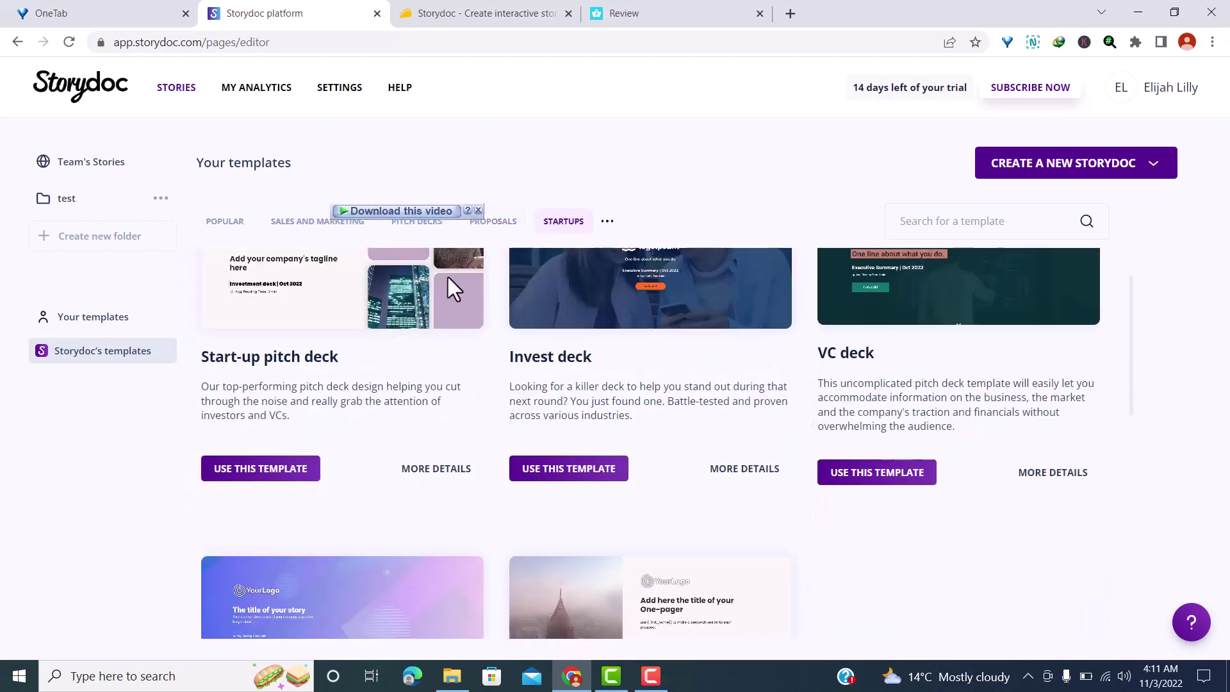
Open the Long Form category, load more templates and scroll to Influencer presentation
left_click(606, 223)
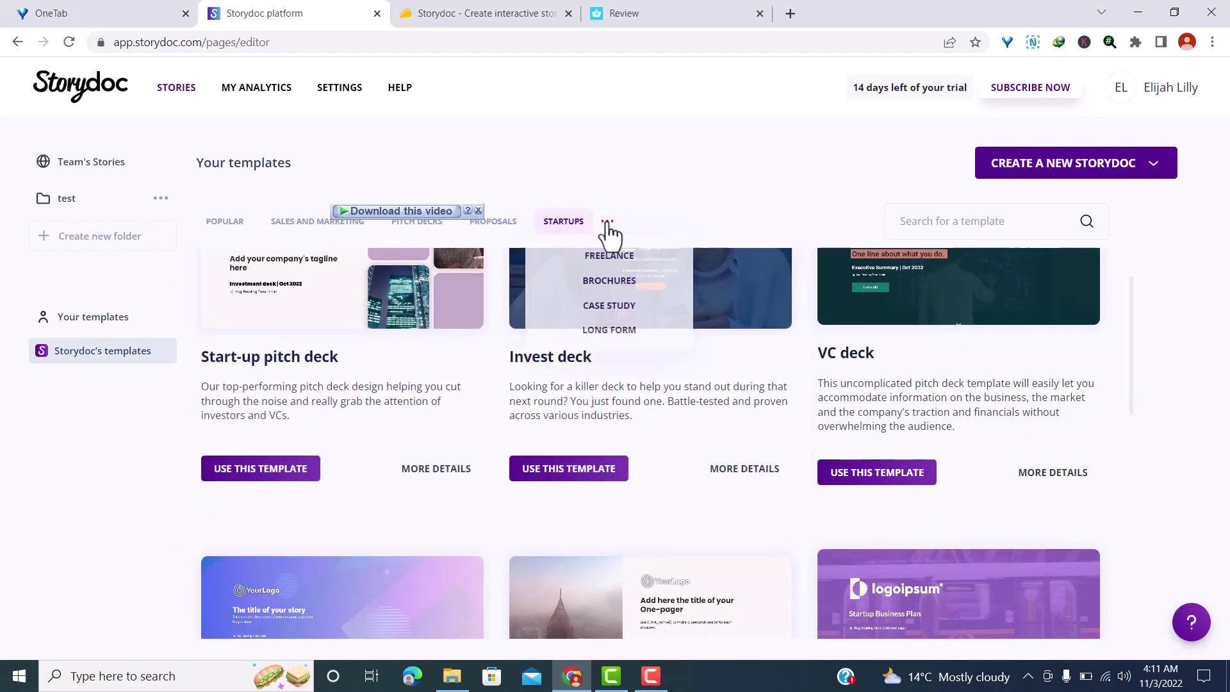
left_click(619, 331)
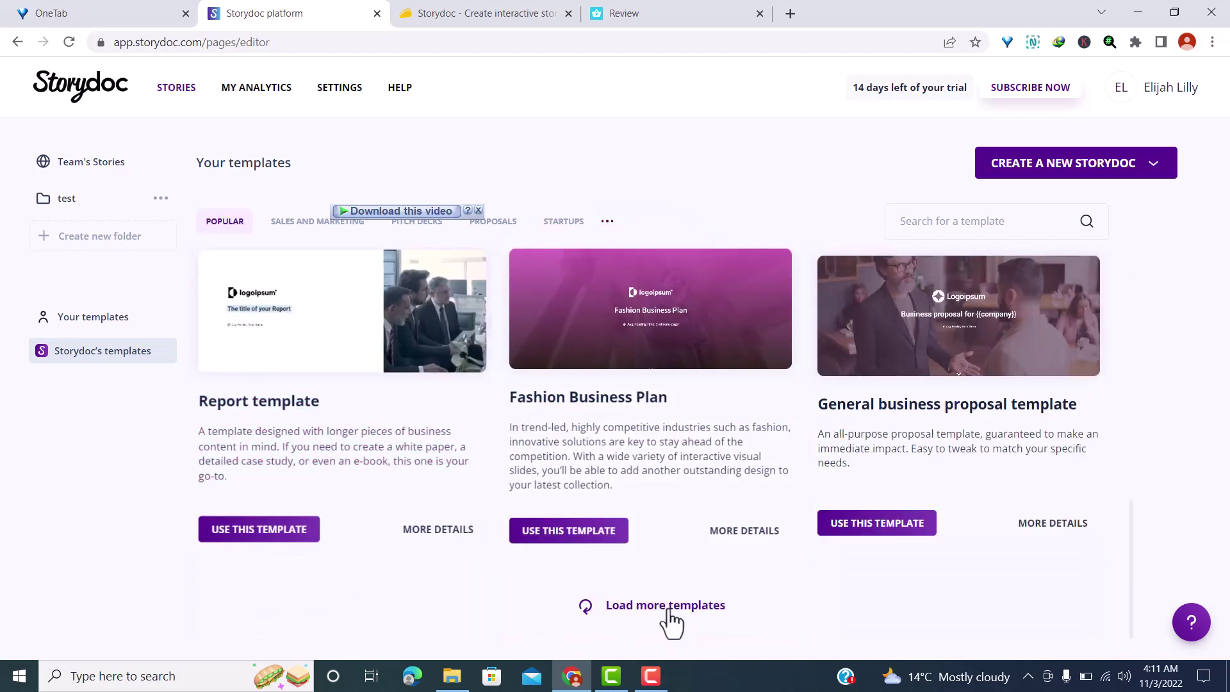
left_click(586, 608)
scroll(677, 546, "down", 10)
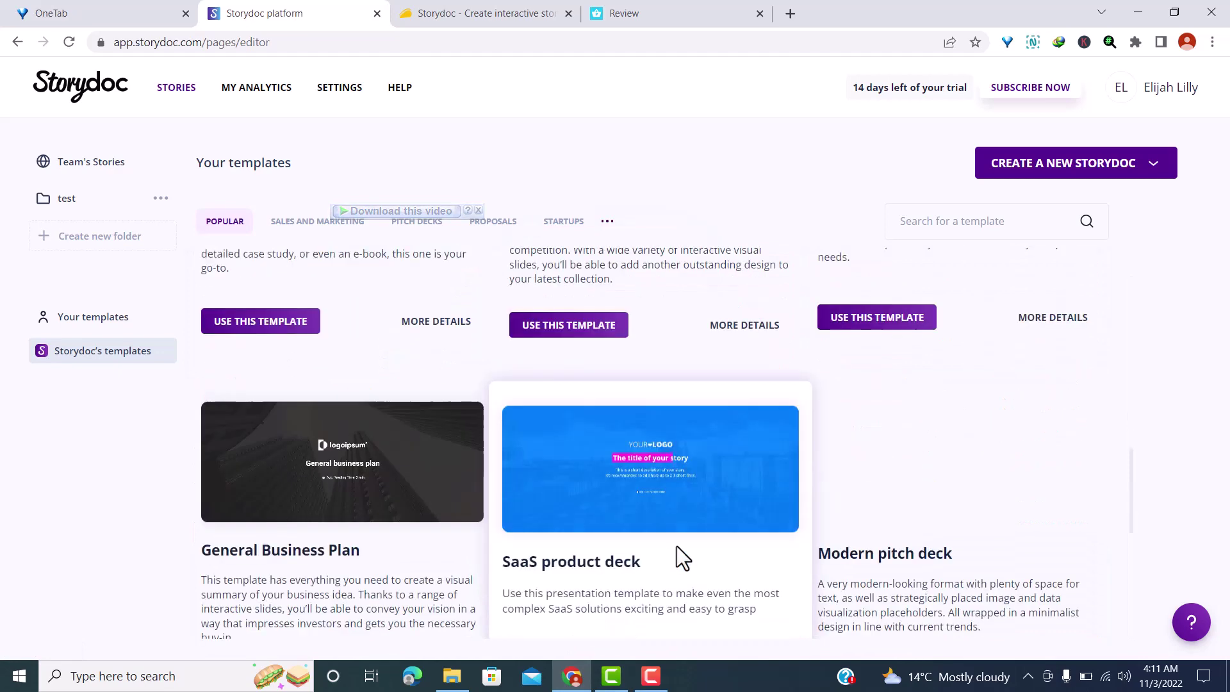
scroll(602, 628, "down", 6)
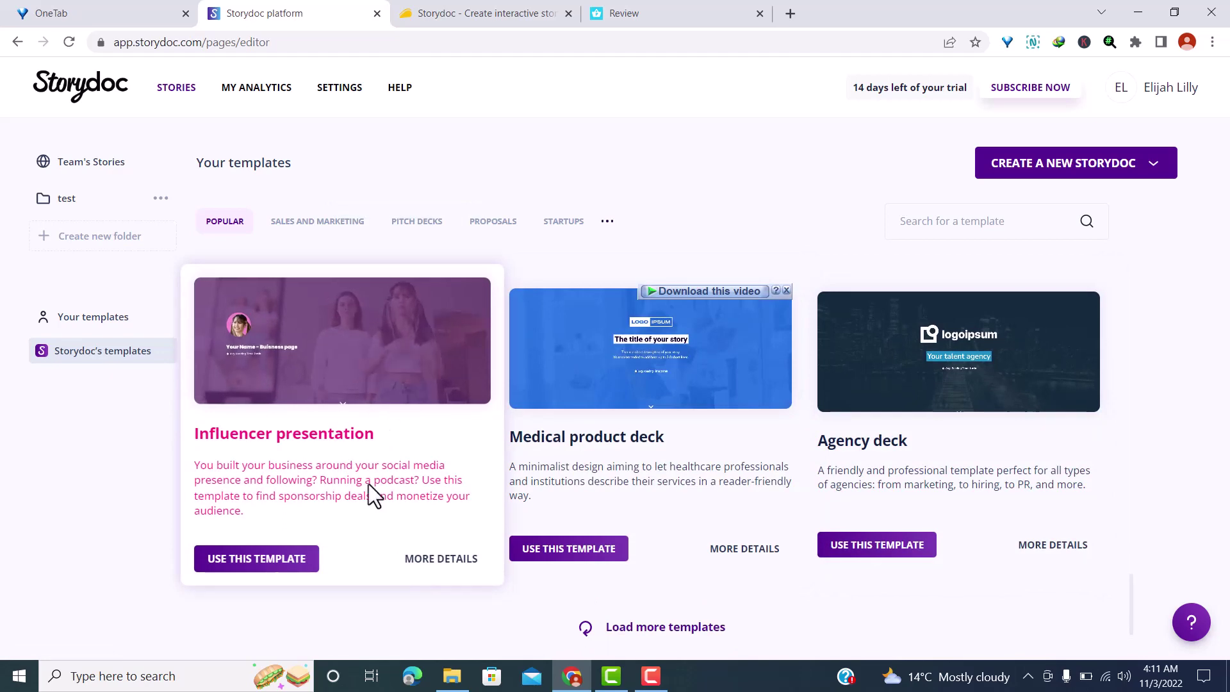
Use the Influencer presentation template, naming the story 'influencer' and saving it to the test folder
left_click(270, 562)
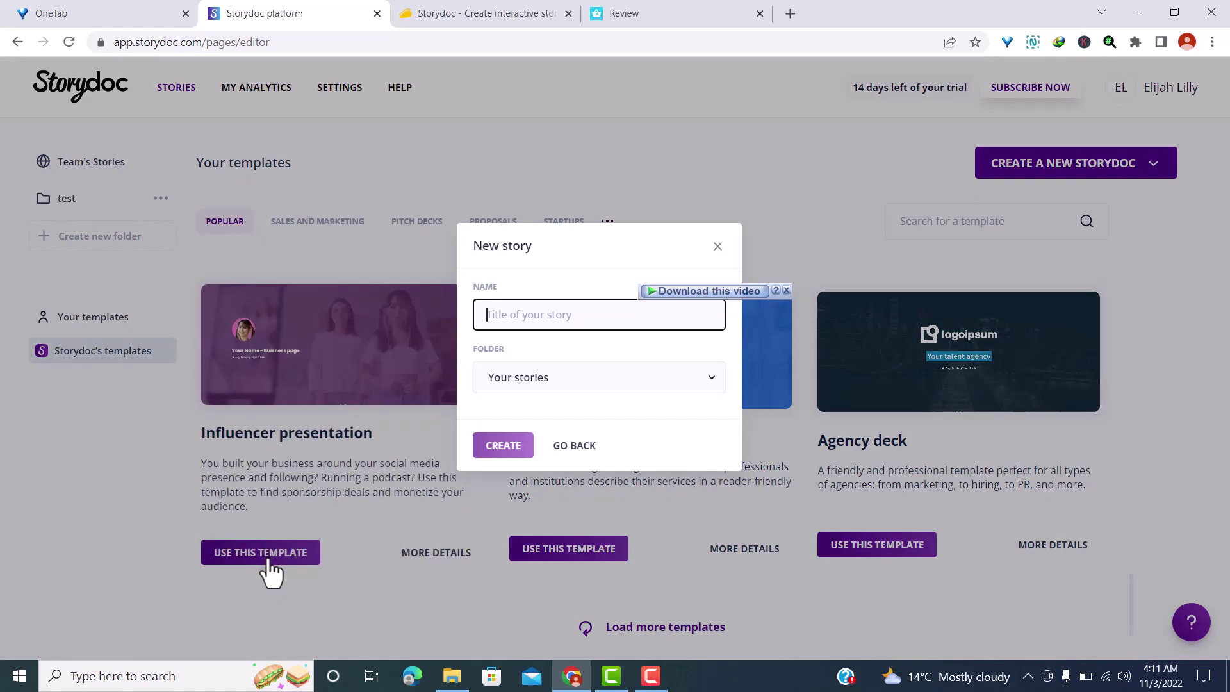
right_click(498, 468)
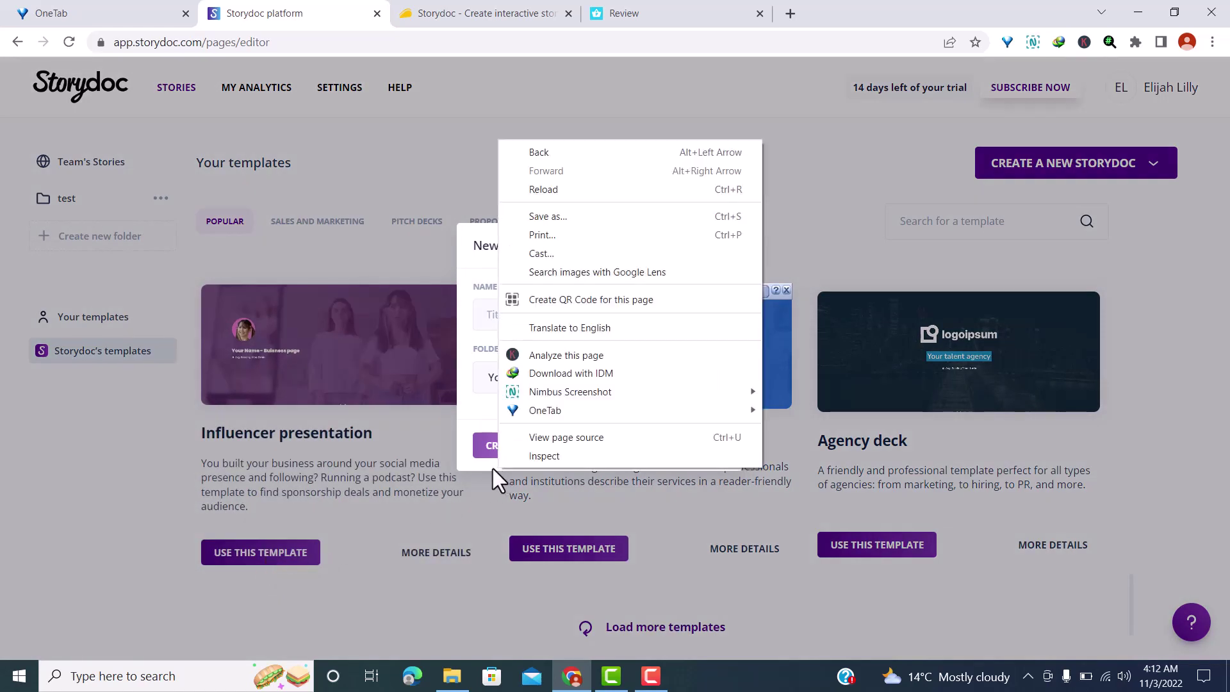
left_click(477, 317)
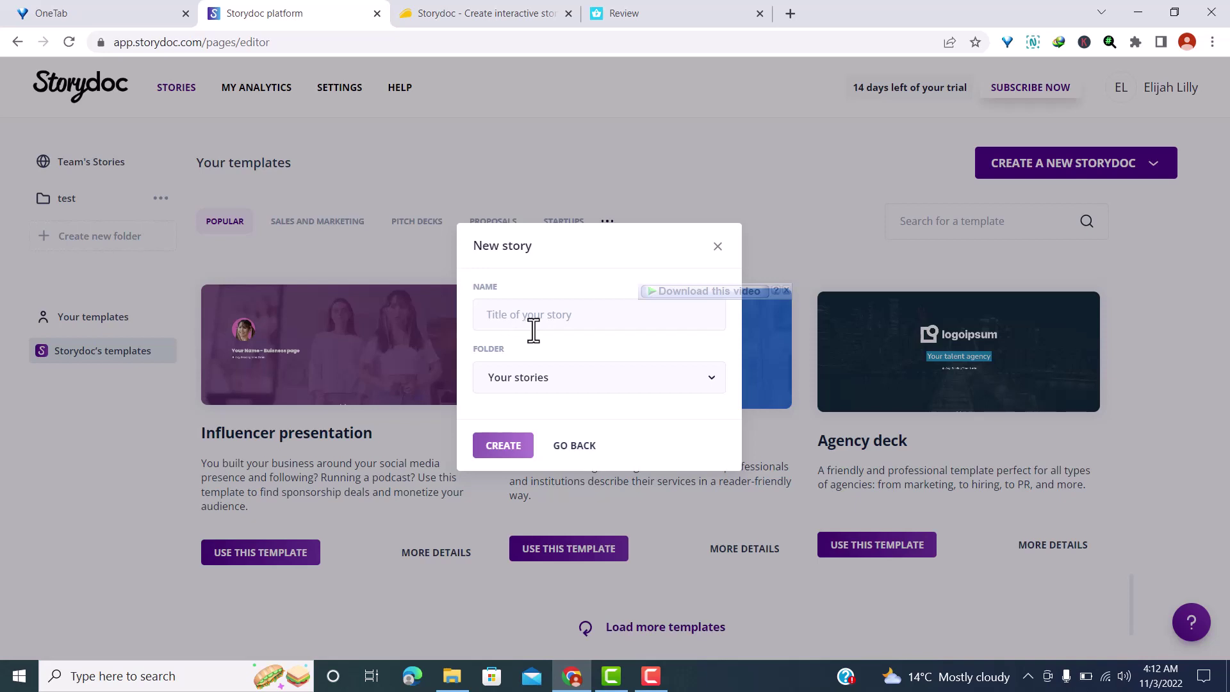
left_click(533, 330)
type("in")
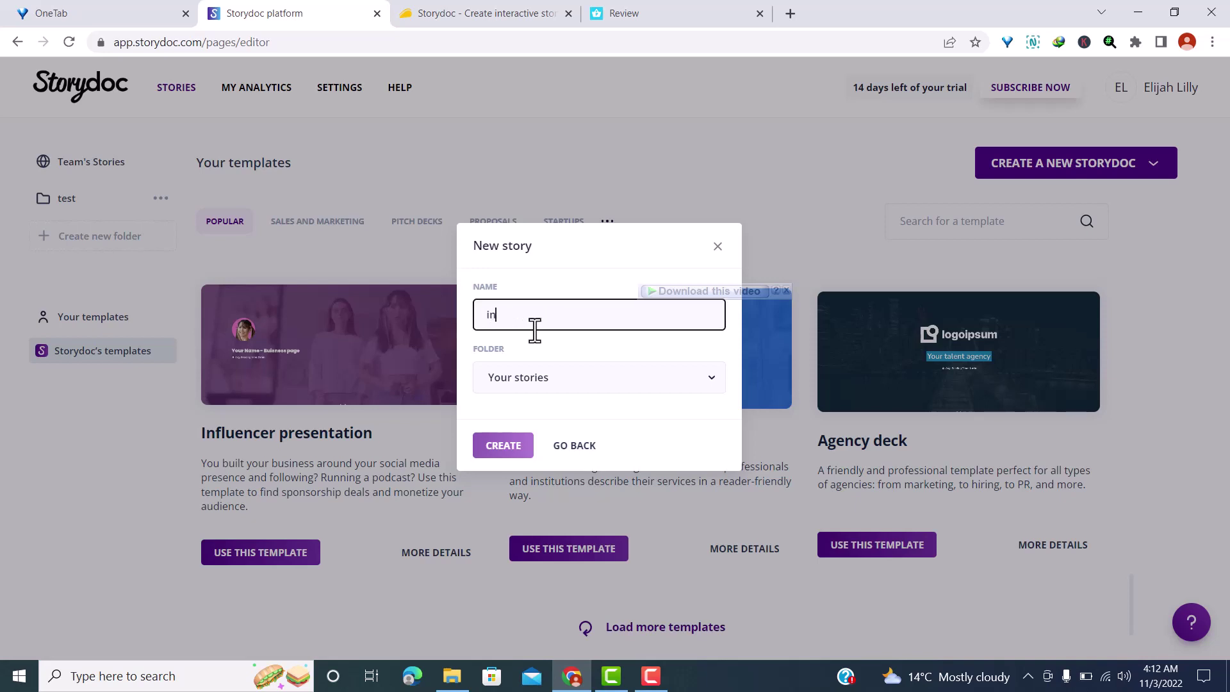
type("fluencer")
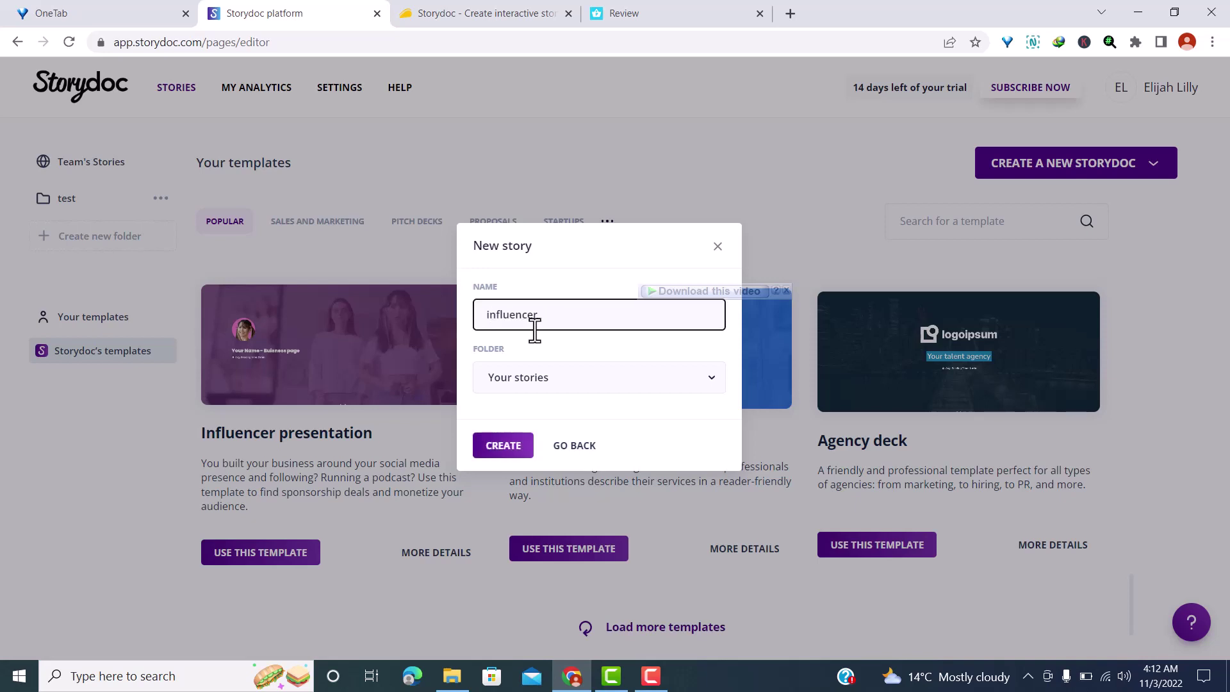
left_click(531, 387)
left_click(497, 437)
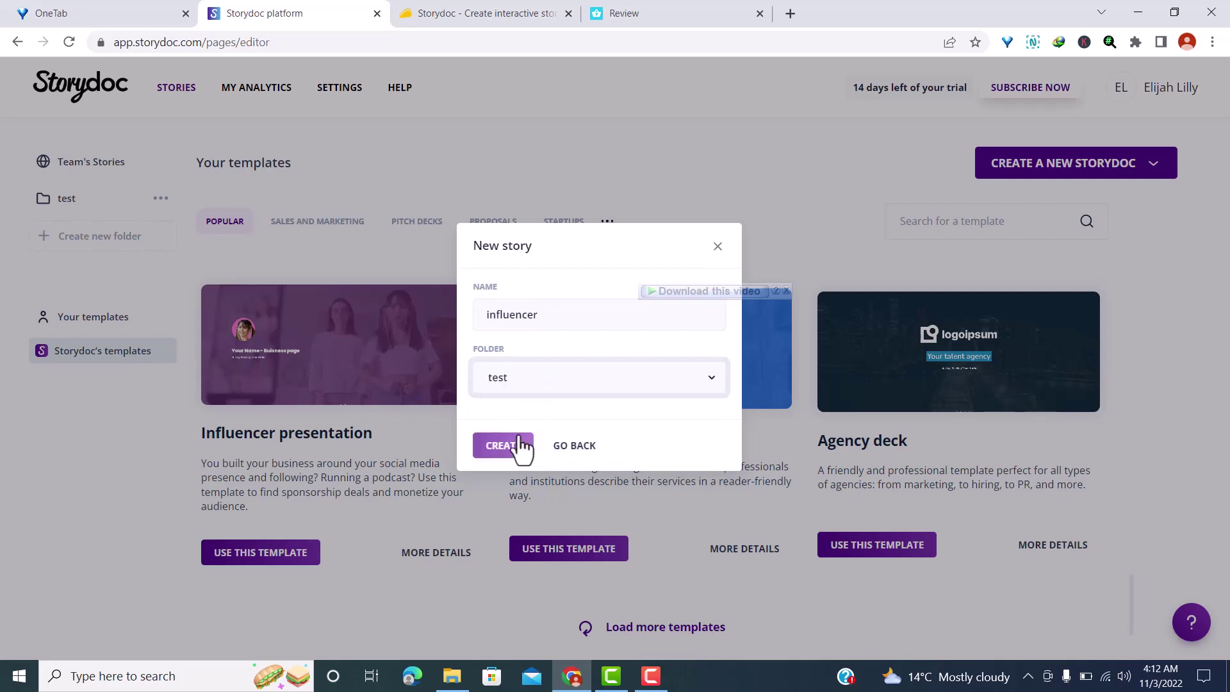
left_click(498, 444)
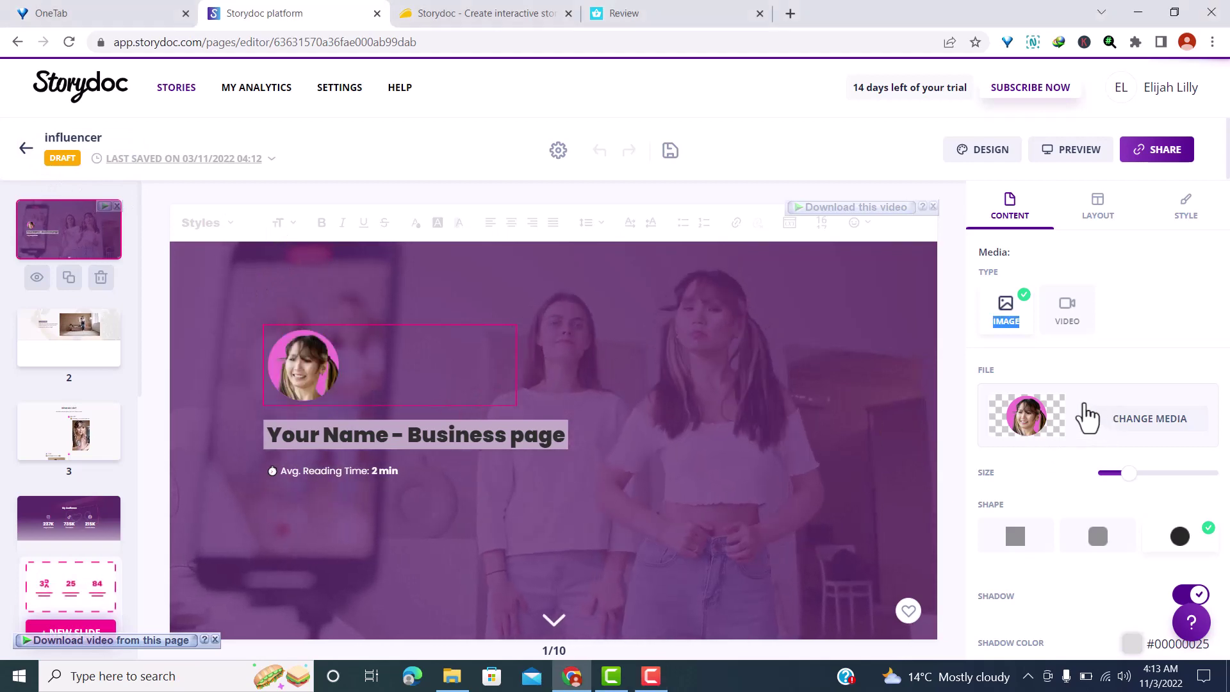
Open and close the media library for the profile image without replacing it
left_click_drag(1085, 417, 1096, 431)
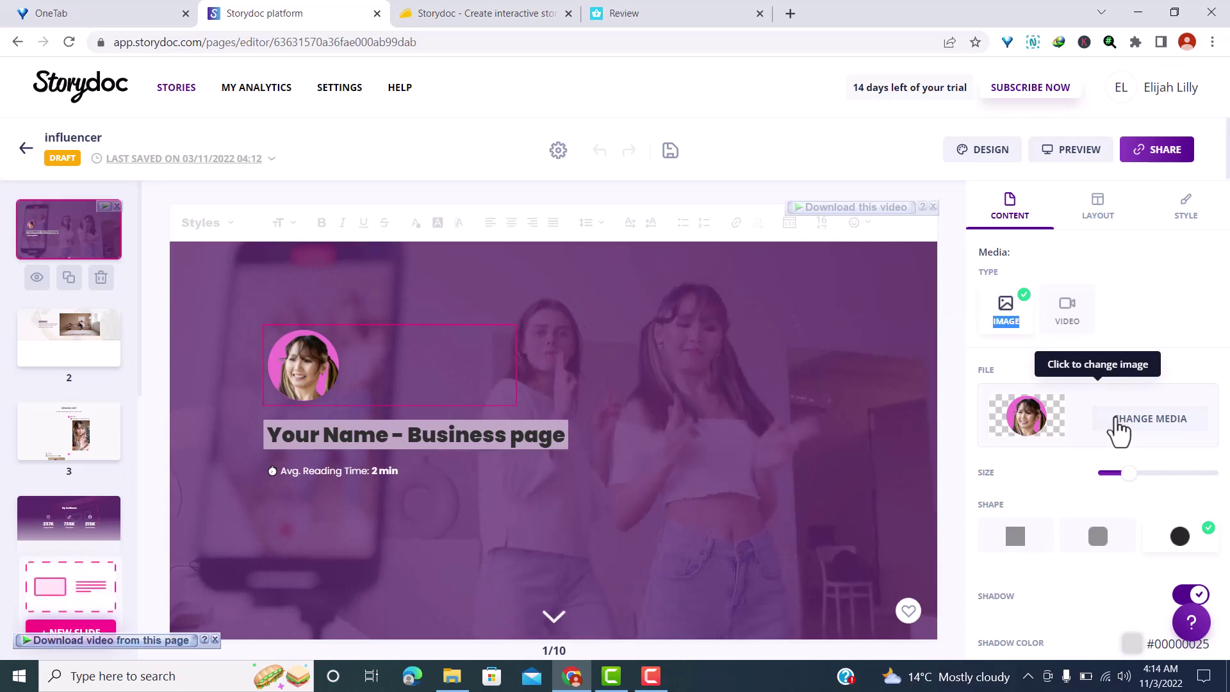
left_click(1118, 423)
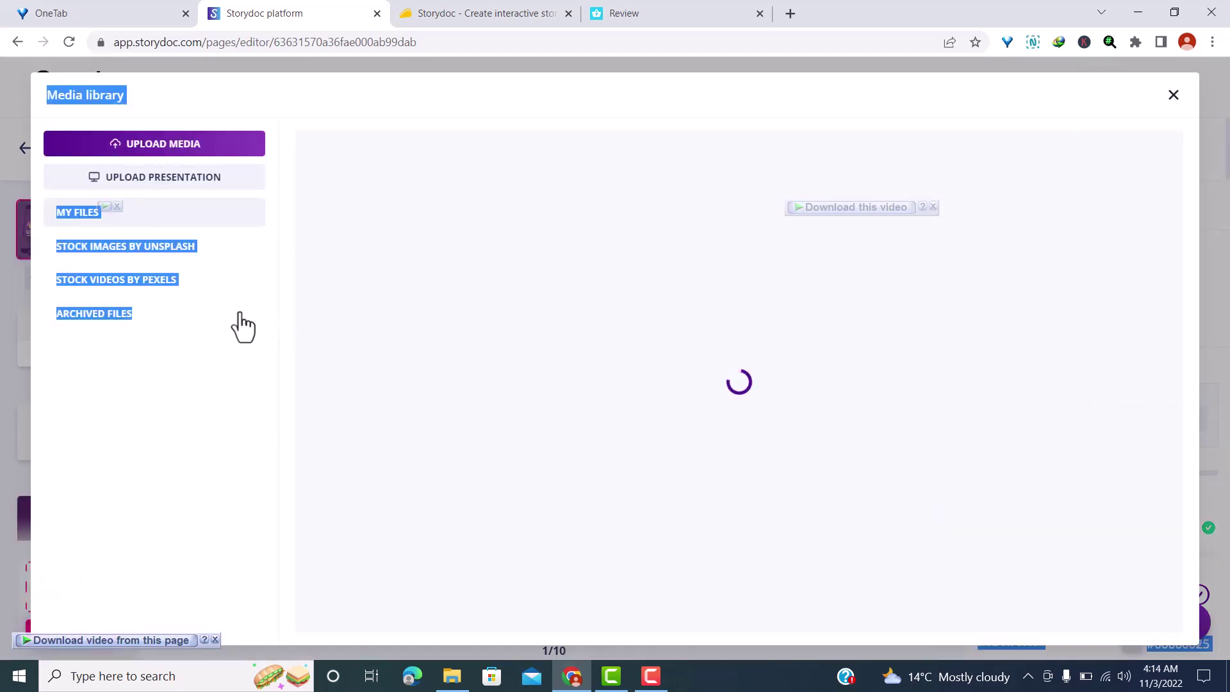
left_click(258, 312)
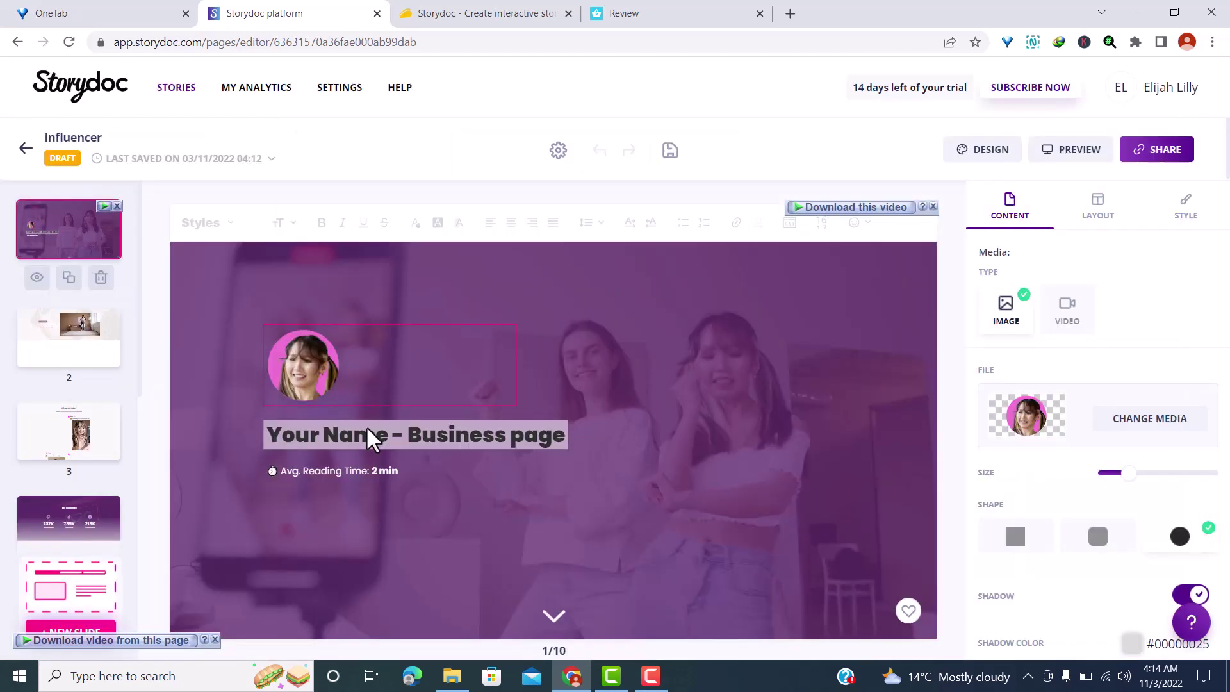
Replace slide 1's title with 'home page' and slightly lower the background opacity
double_click(364, 439)
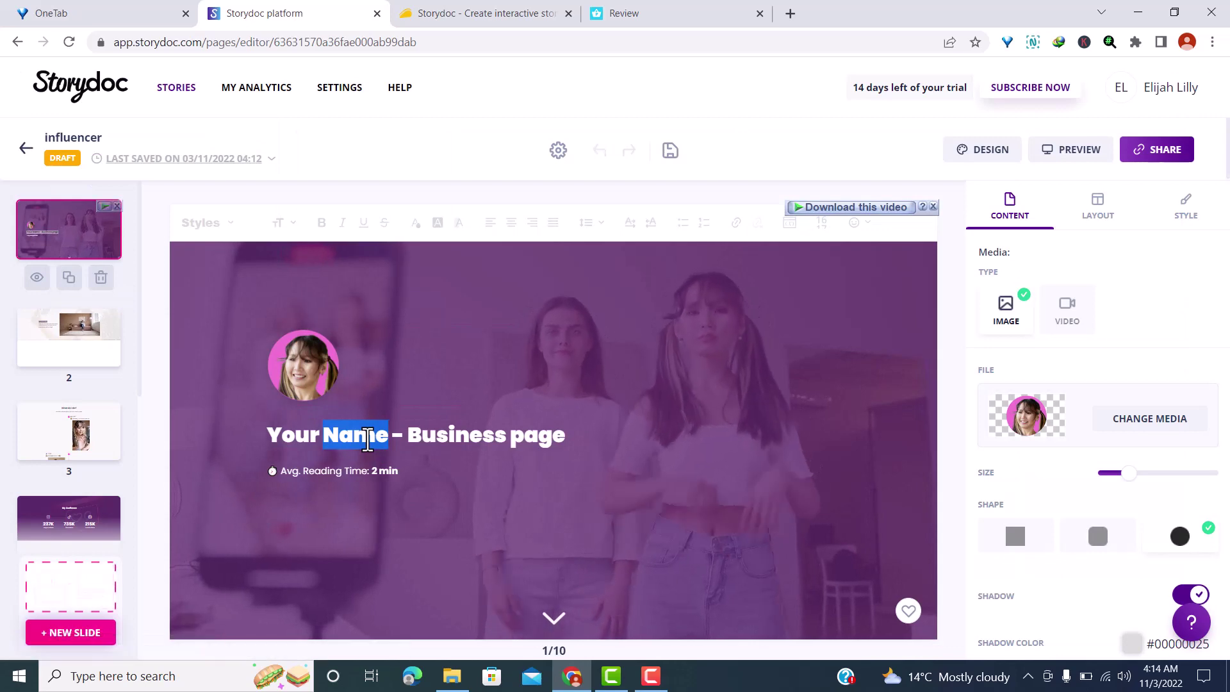
triple_click(435, 438)
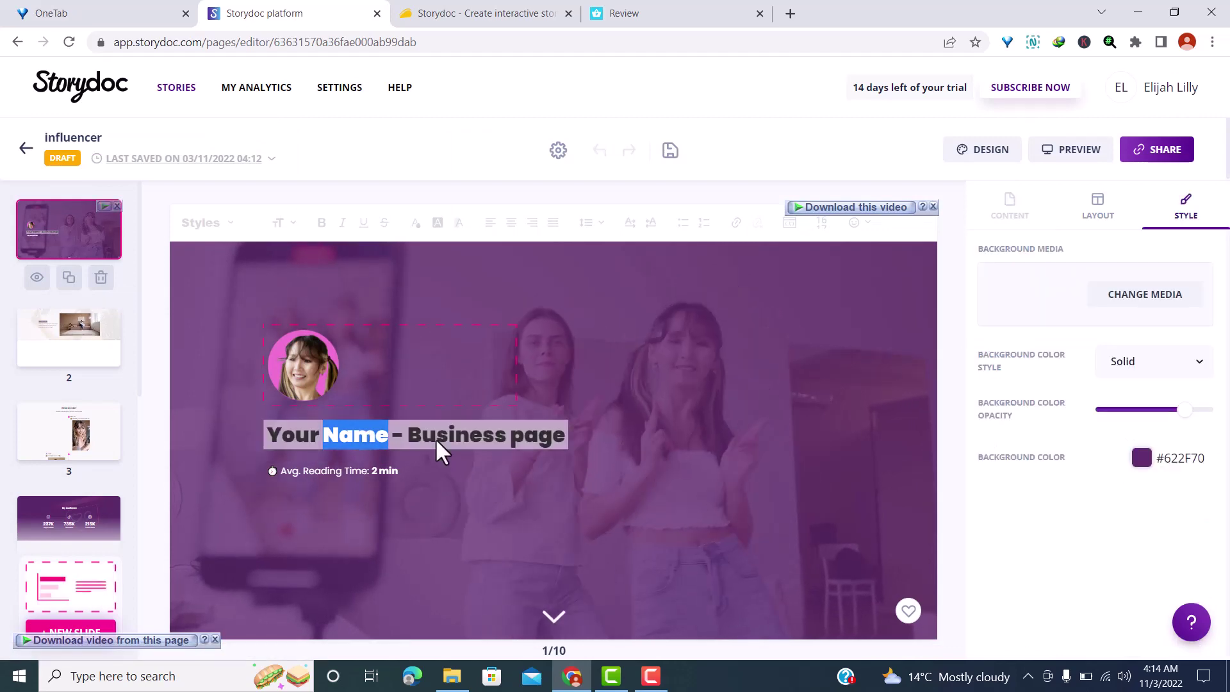
type("home page")
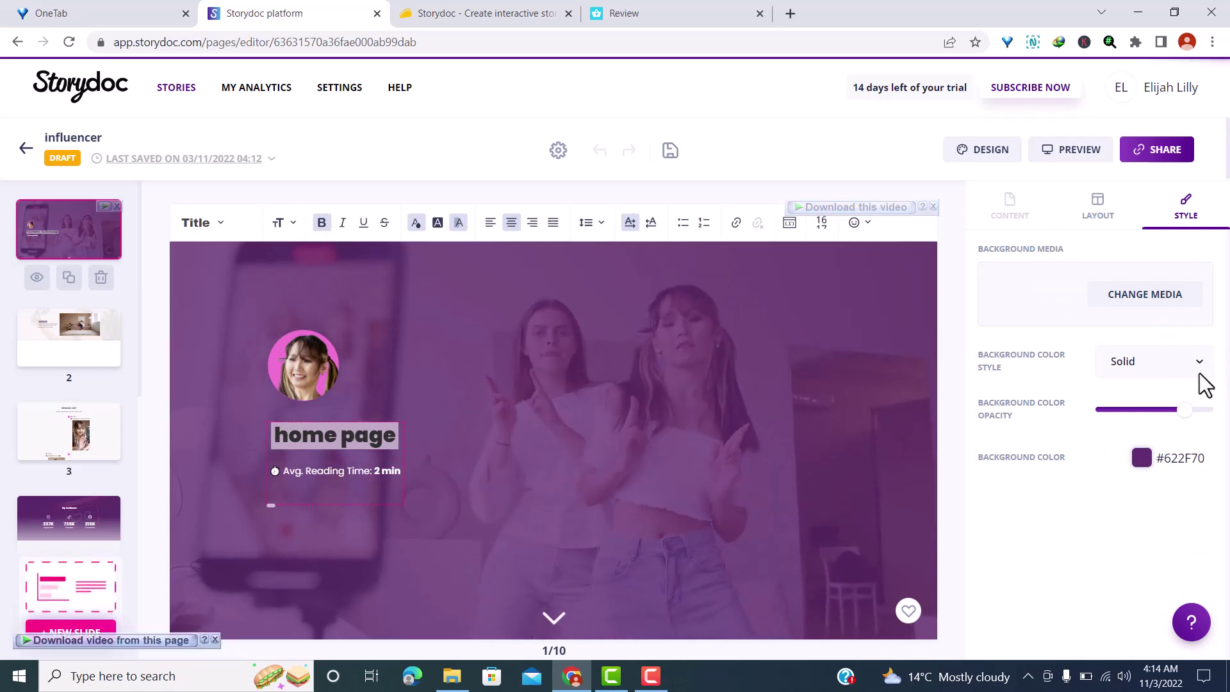
left_click(1174, 410)
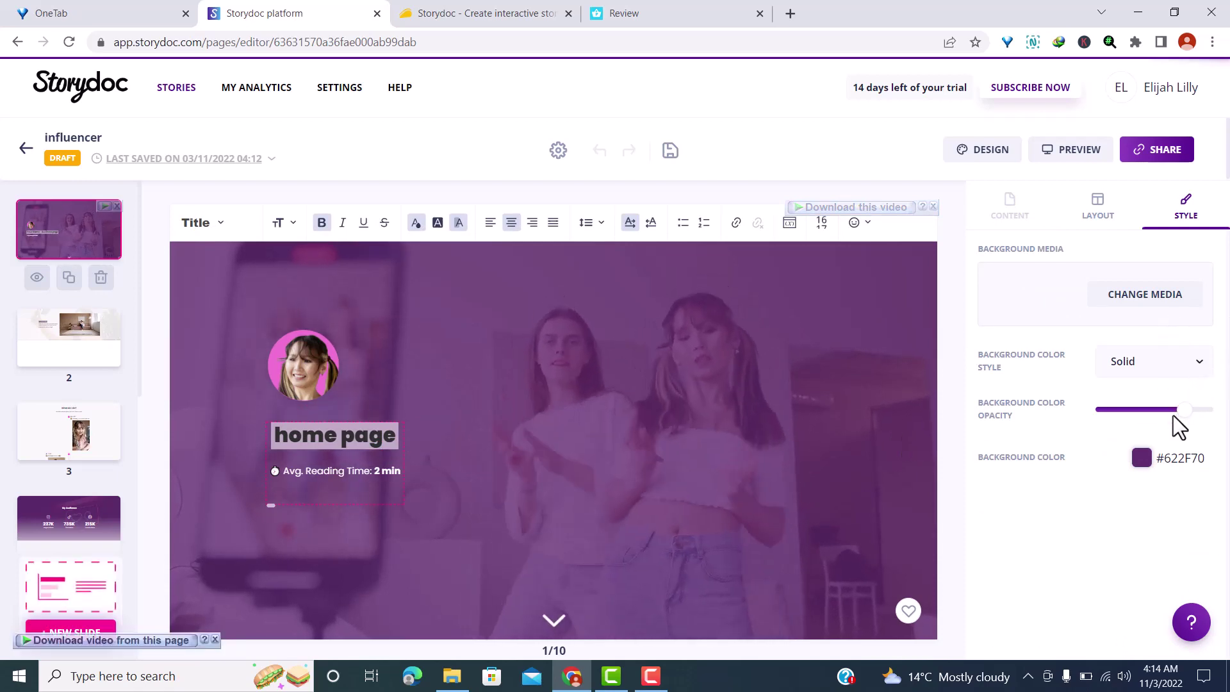
Set slide 1's background colour to blue #1E25A4 and save it
left_click(1142, 459)
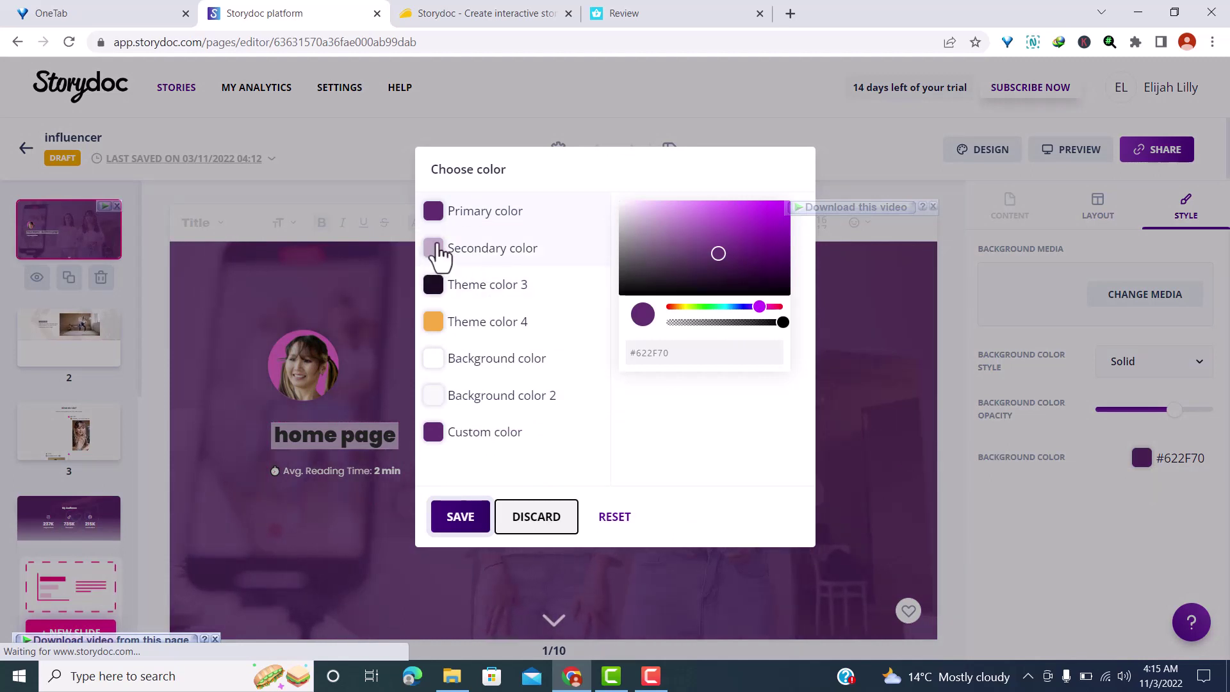
left_click(743, 307)
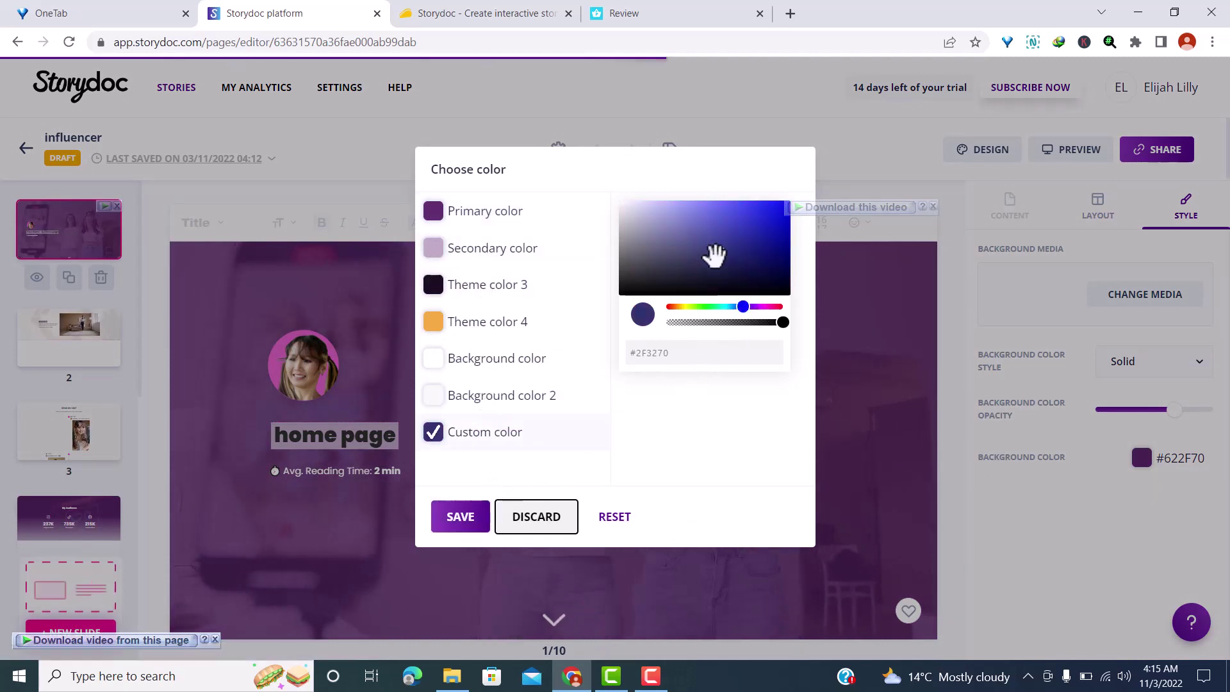
left_click(759, 233)
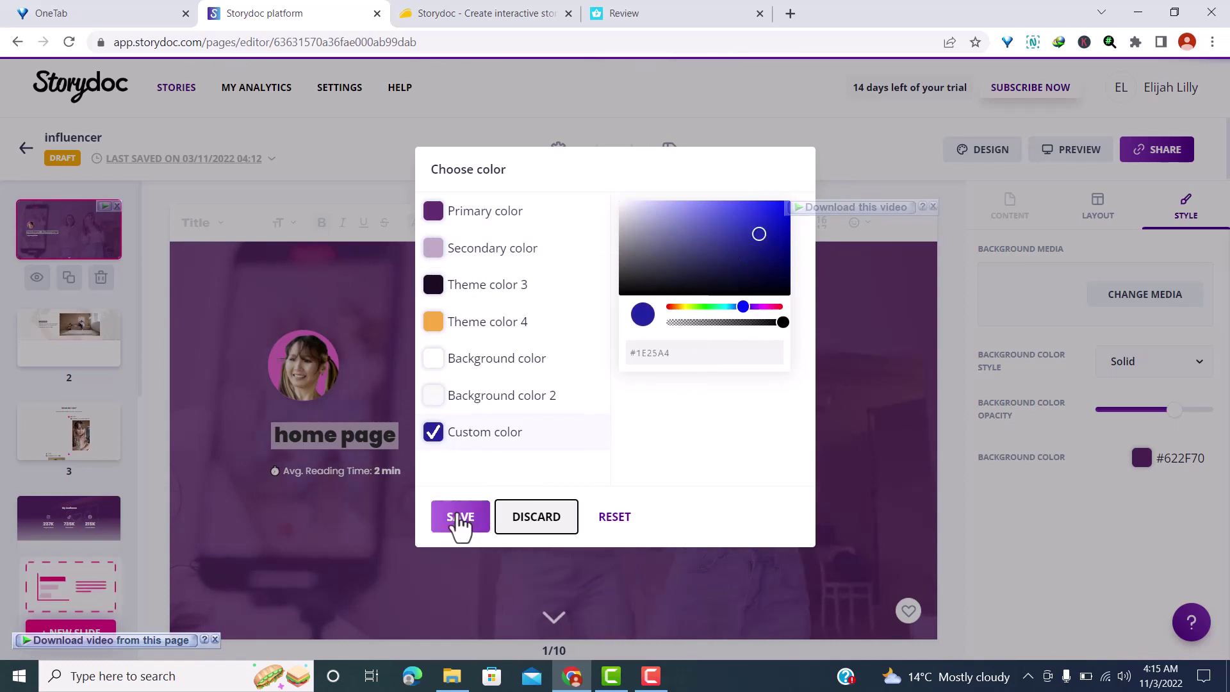
left_click(460, 518)
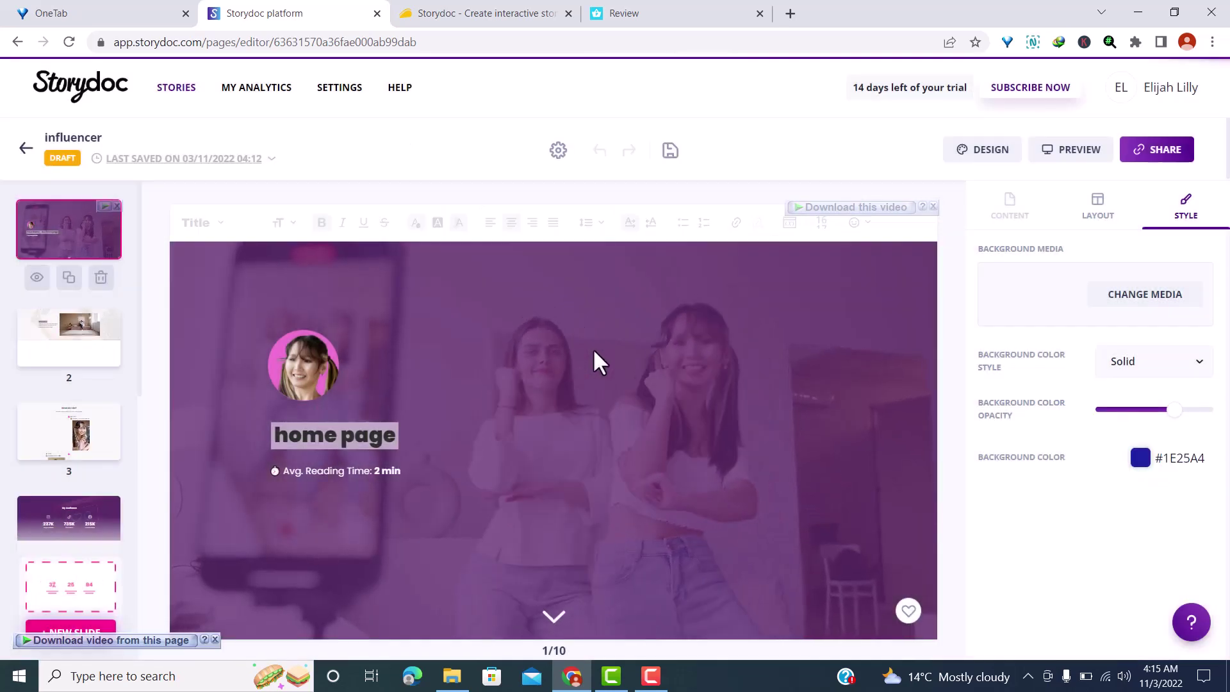
left_click(1096, 212)
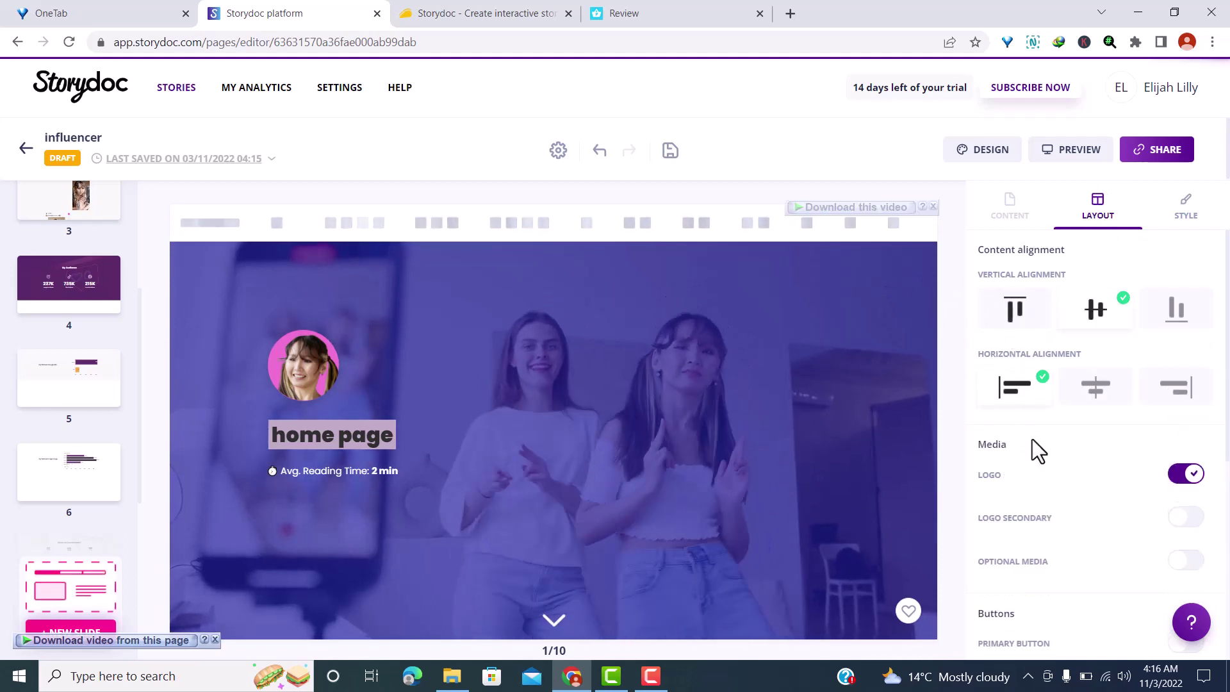
Browse the slide's Layout and Style settings and view the background colour choices
scroll(1032, 439, "down", 3)
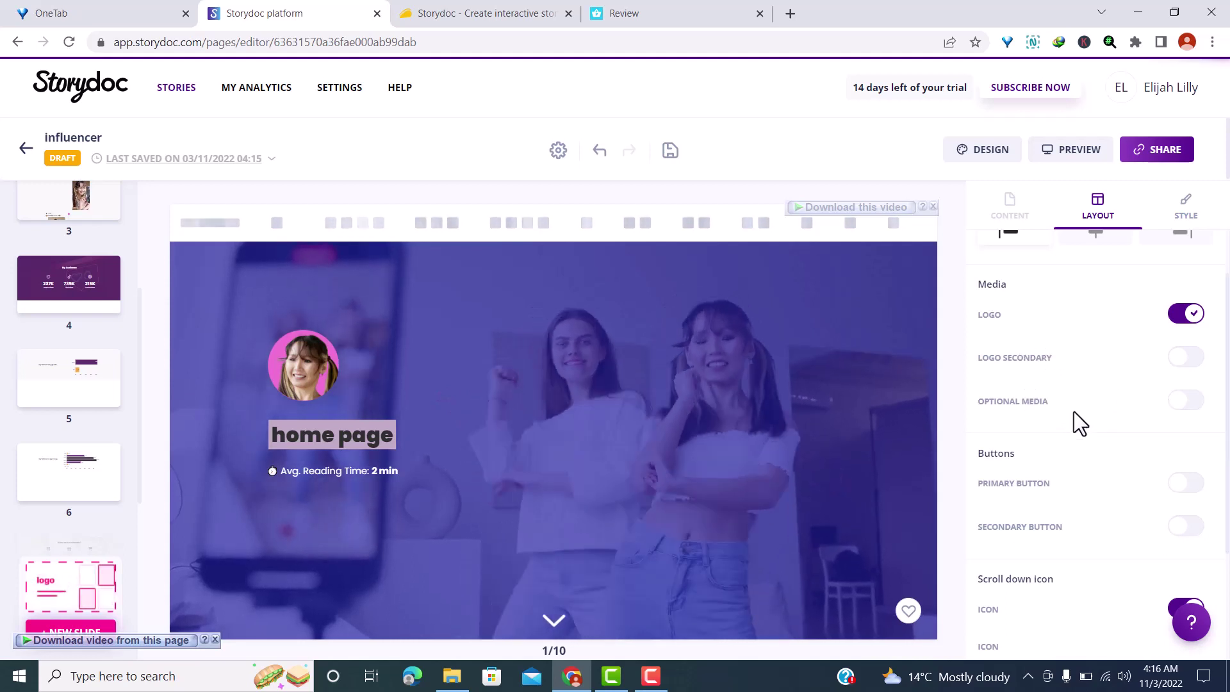
scroll(1023, 444, "down", 3)
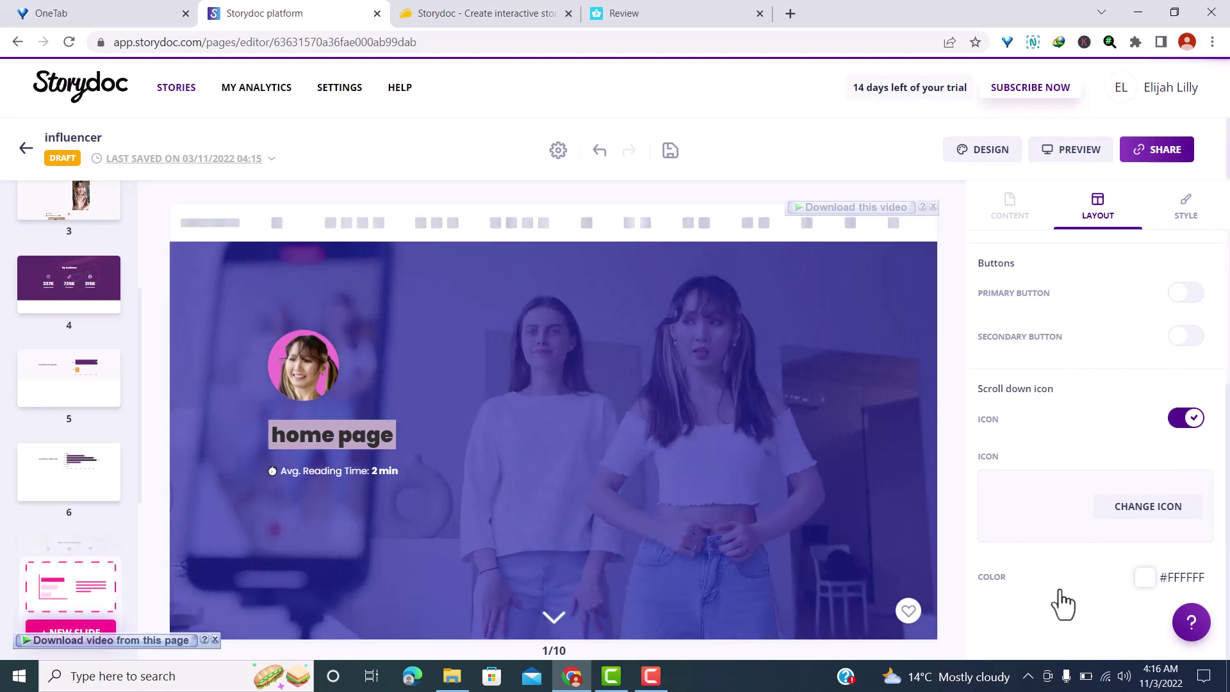
scroll(1175, 239, "up", 1)
double_click(1184, 215)
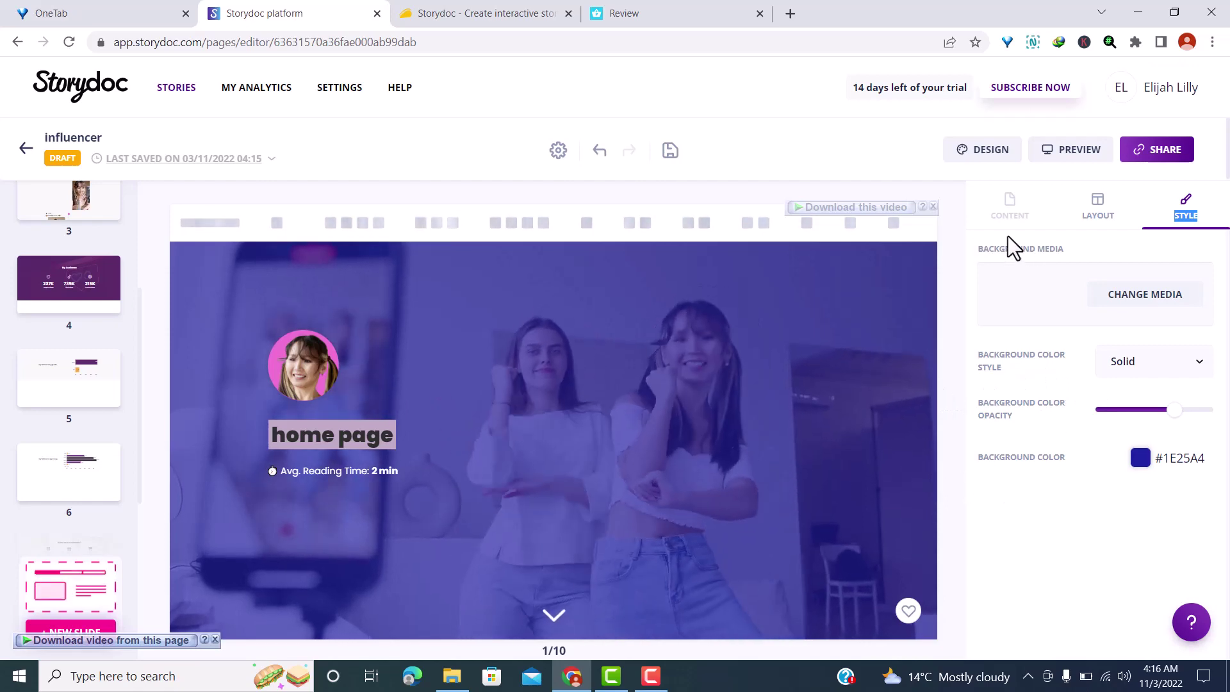
left_click(1158, 378)
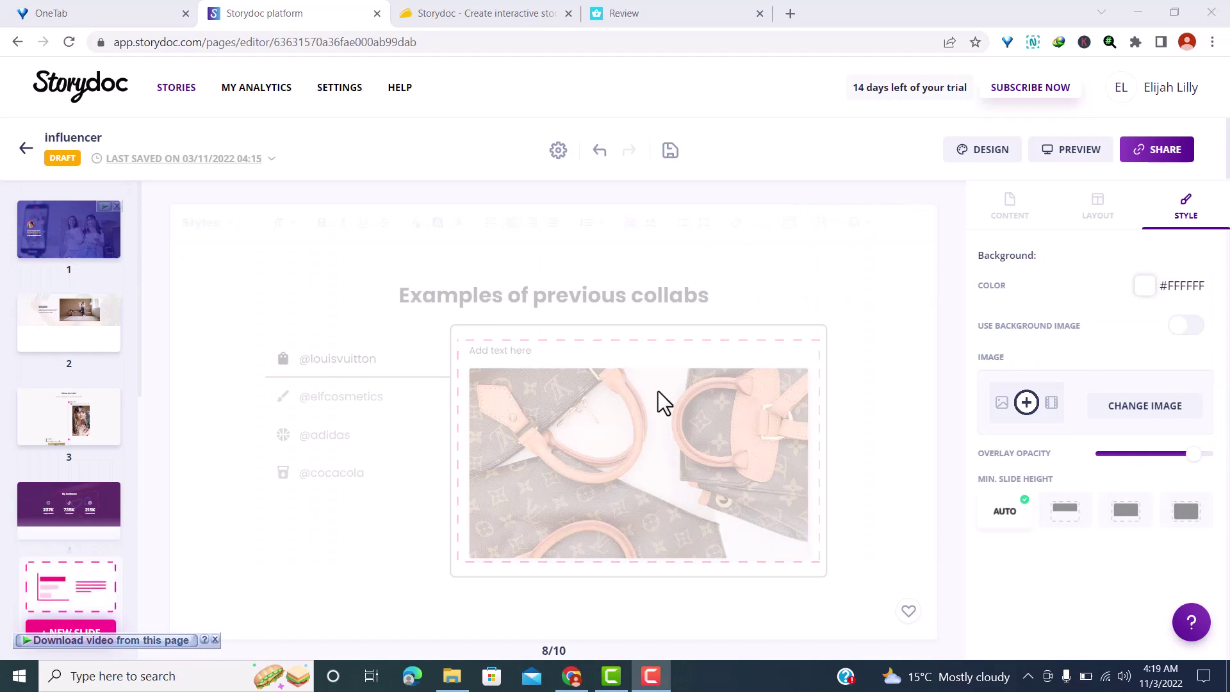
Open the influencer story's Design settings and expand, then collapse, the Advanced margin settings
left_click(968, 153)
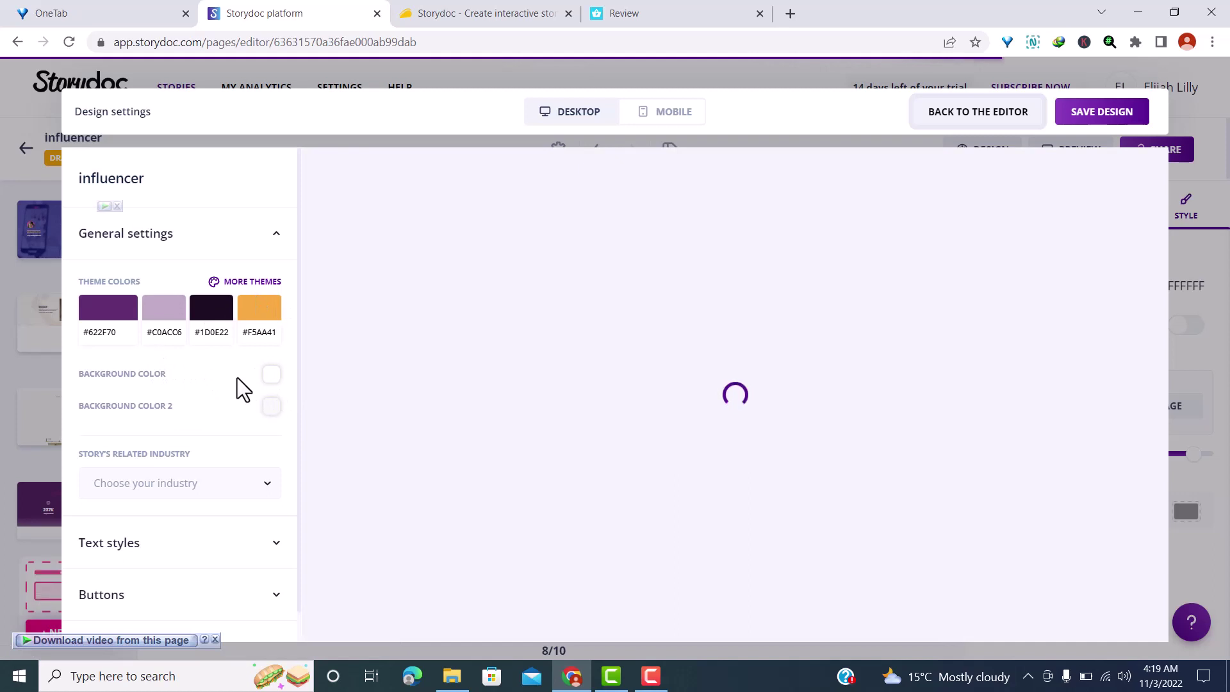
scroll(236, 384, "down", 1)
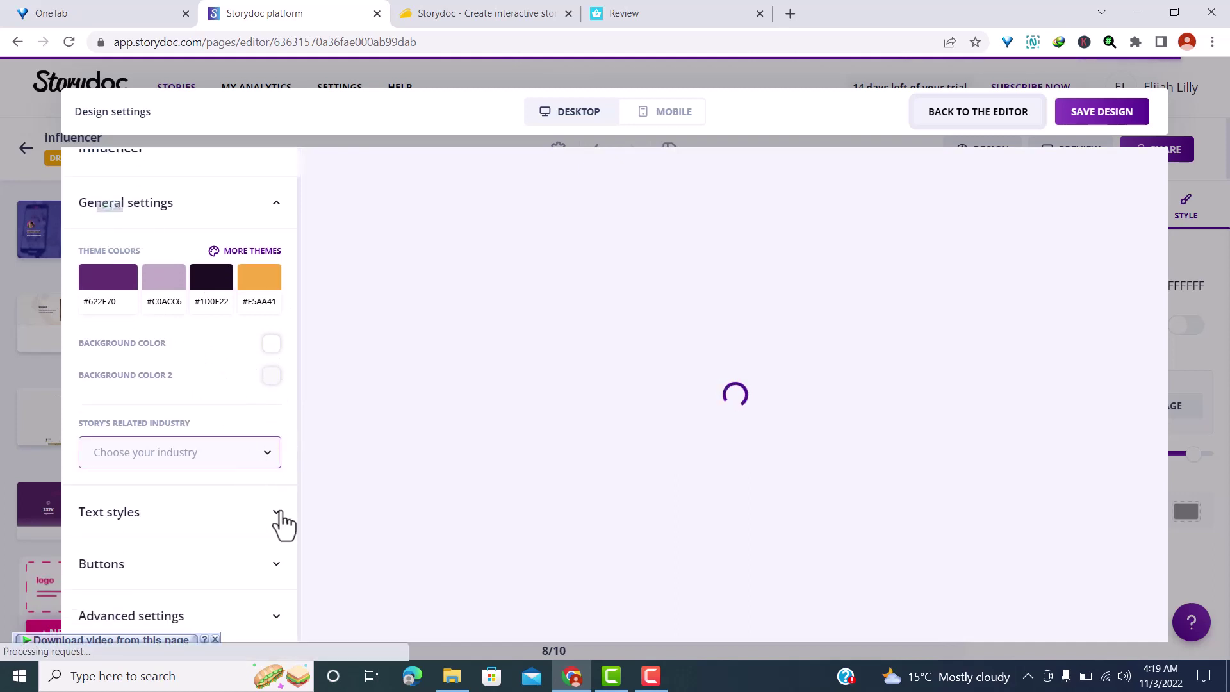
left_click(282, 392)
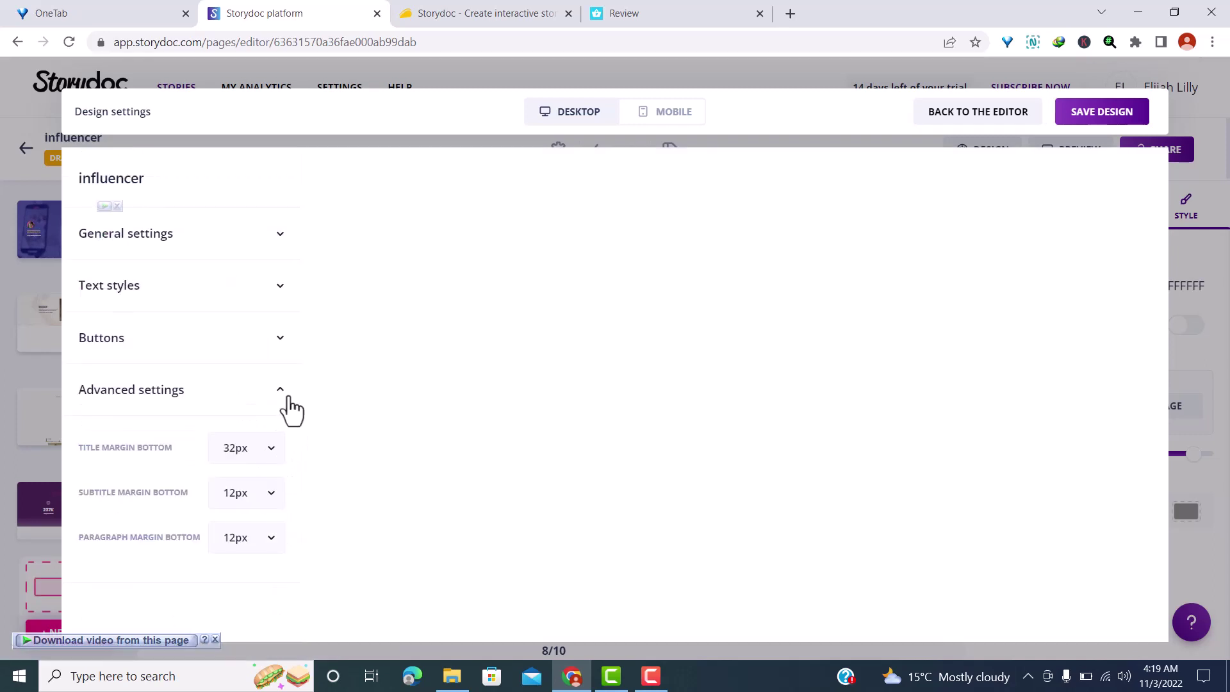
left_click(285, 394)
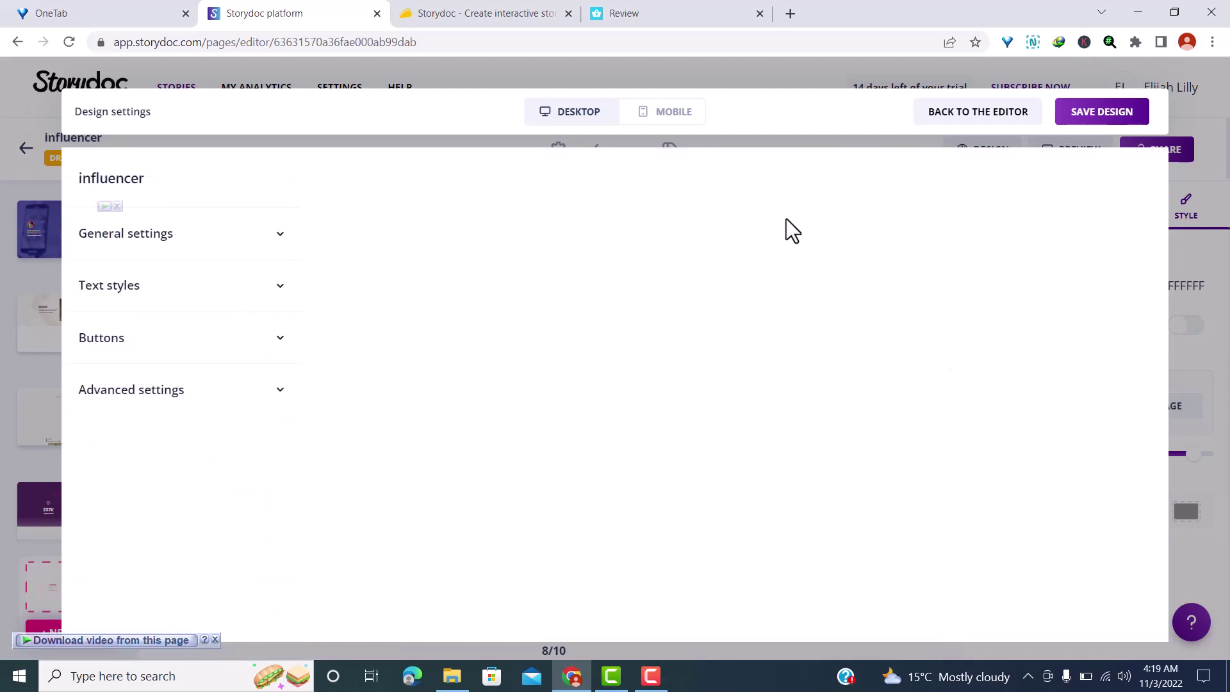
Save the blue-background design, publish the influencer story live, and bring up its Share dialog
left_click(1126, 113)
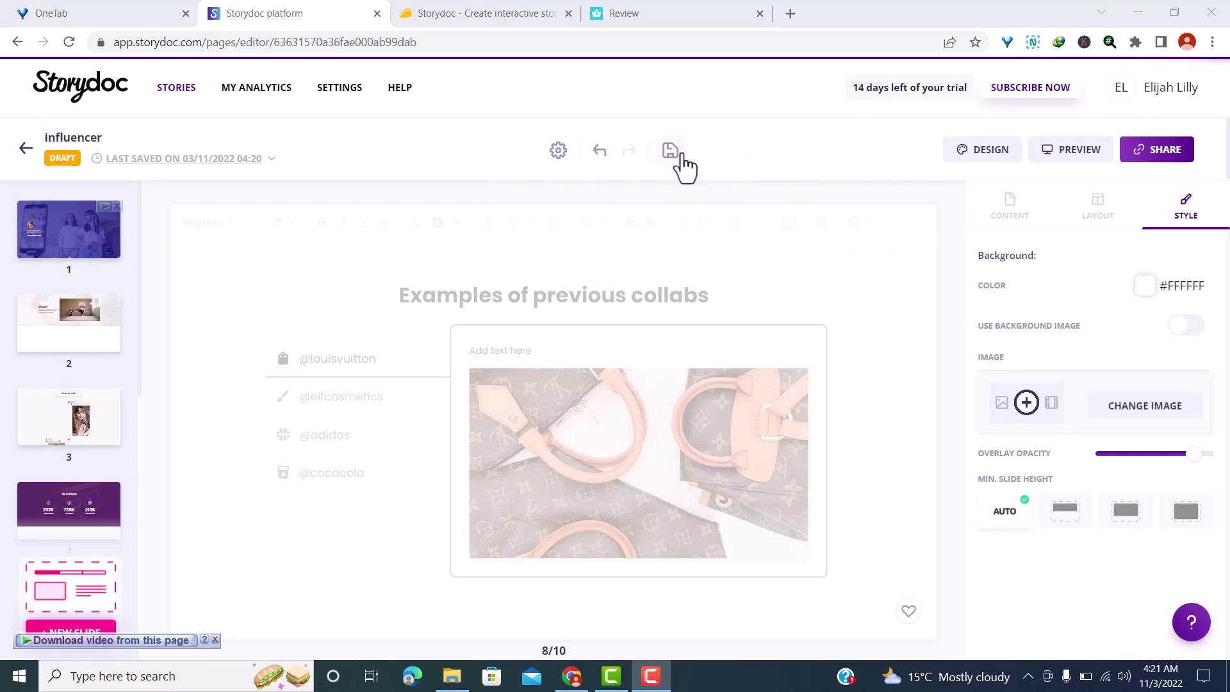
mouse_move(673, 158)
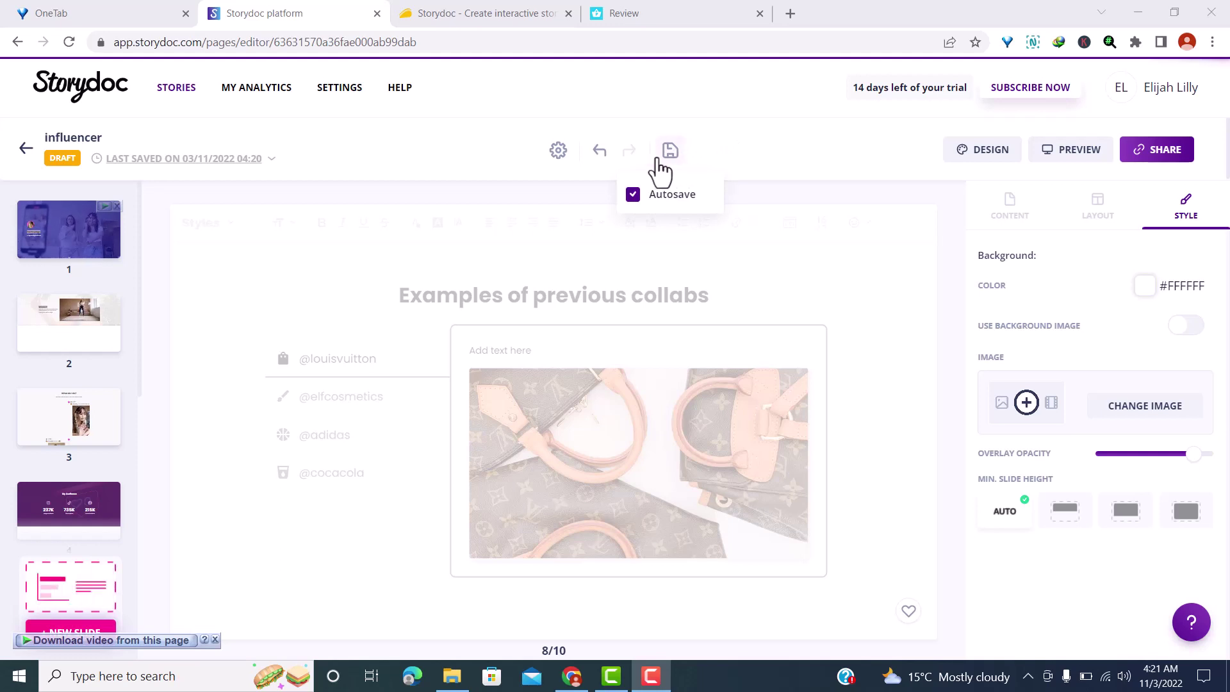
left_click(1162, 167)
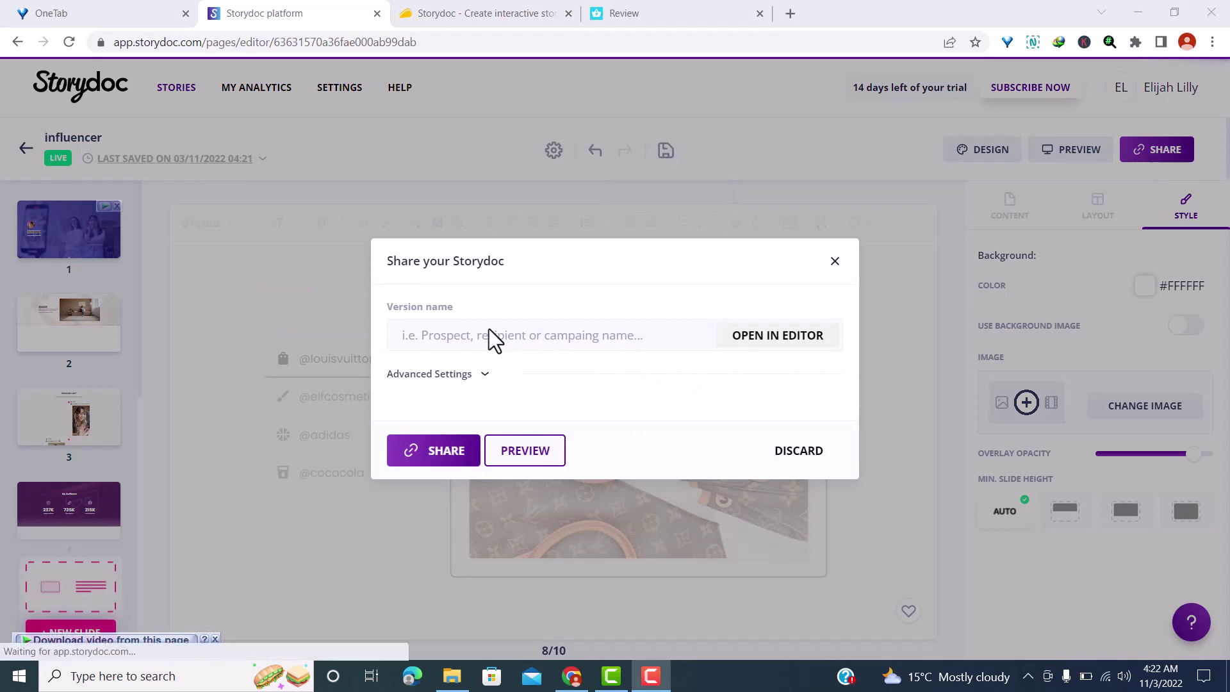
Name the shared version 'storydoc'
left_click(487, 335)
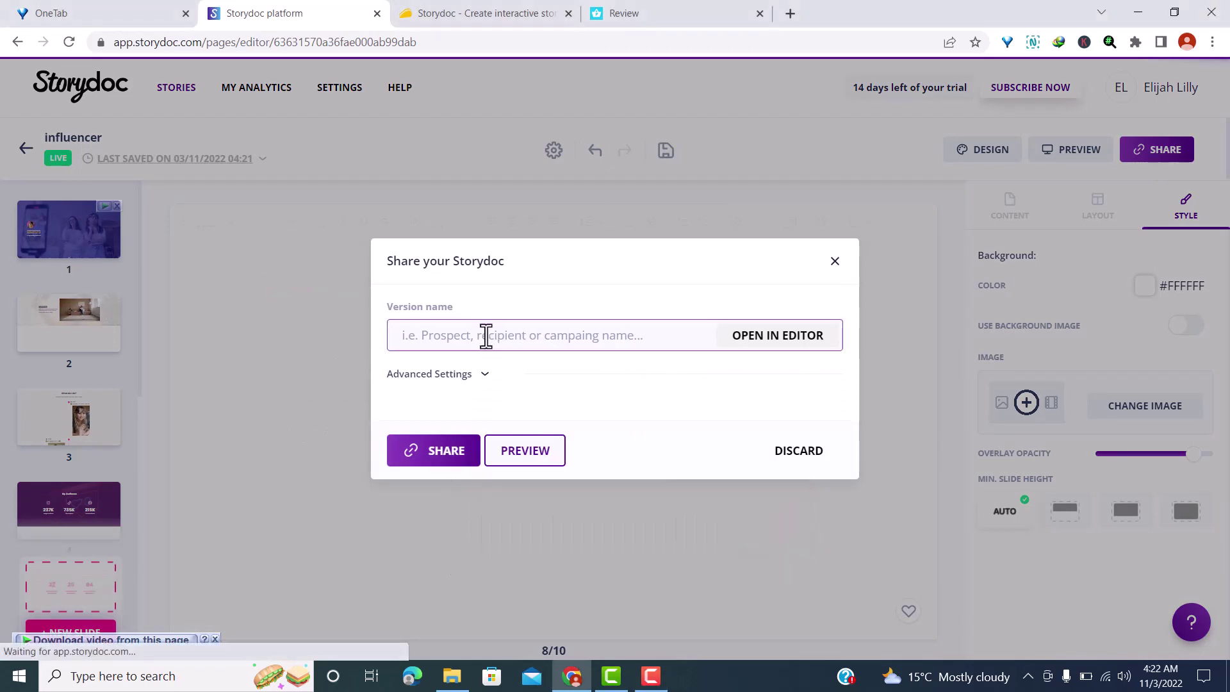
left_click(487, 335)
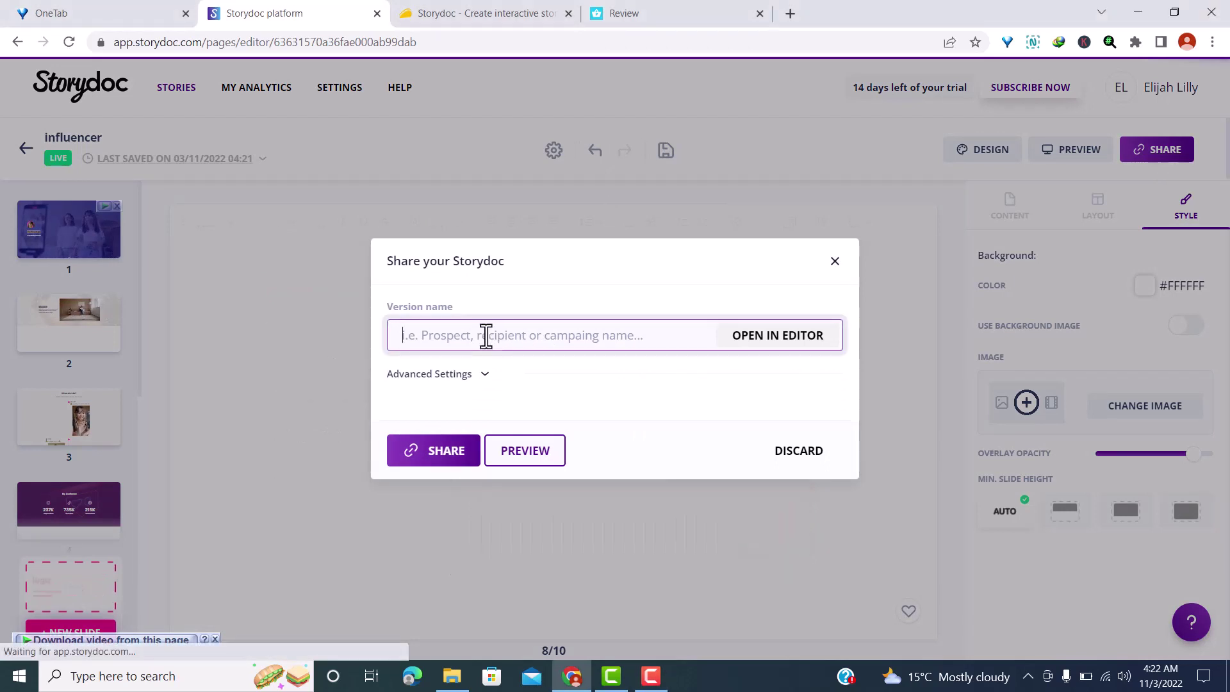
type("storydoc")
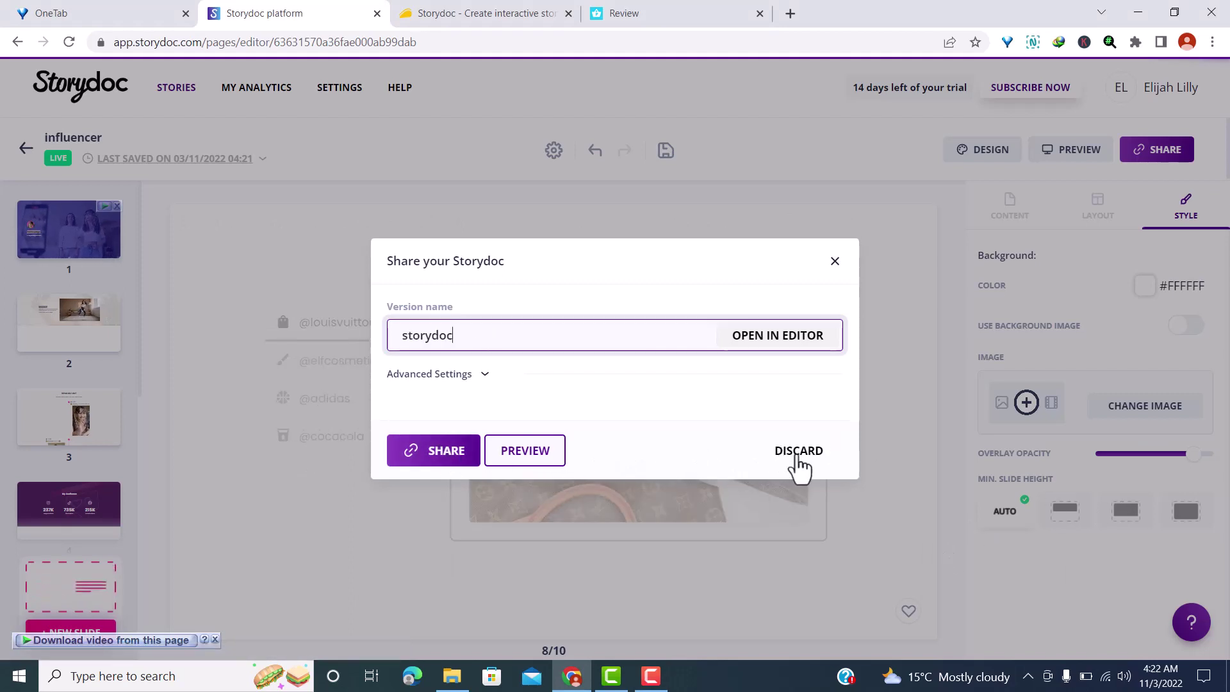
Generate the story's share link and copy its short link to the clipboard
double_click(483, 376)
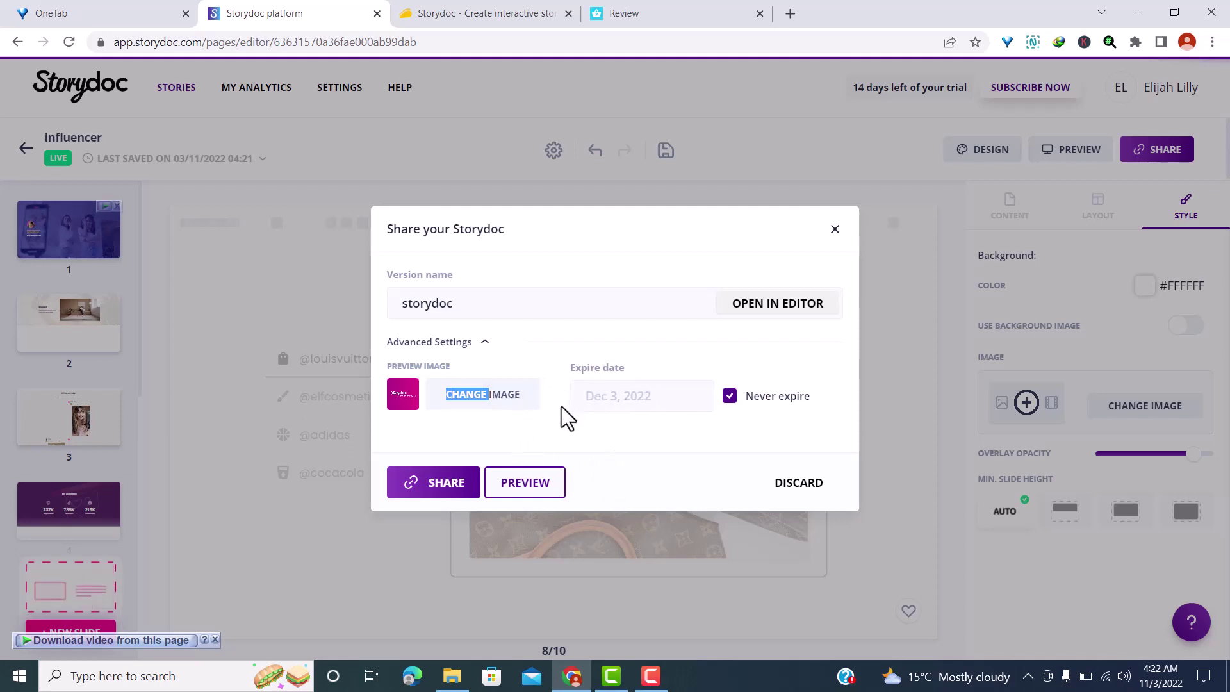
left_click(447, 492)
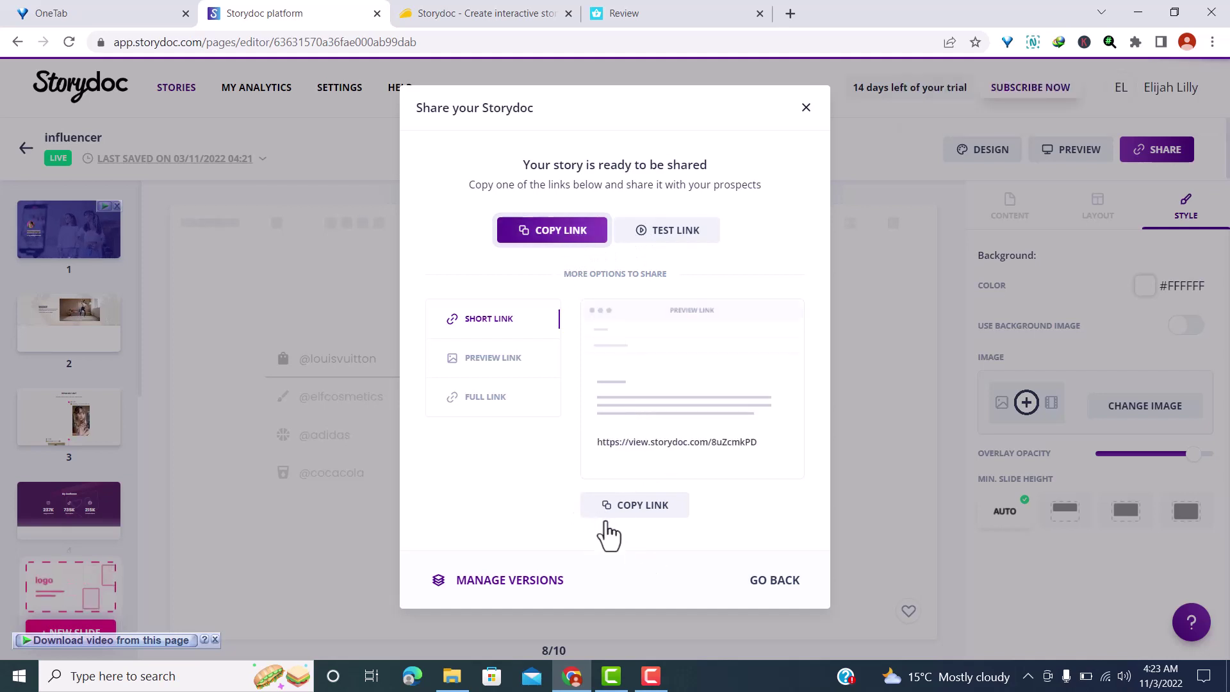
left_click(644, 505)
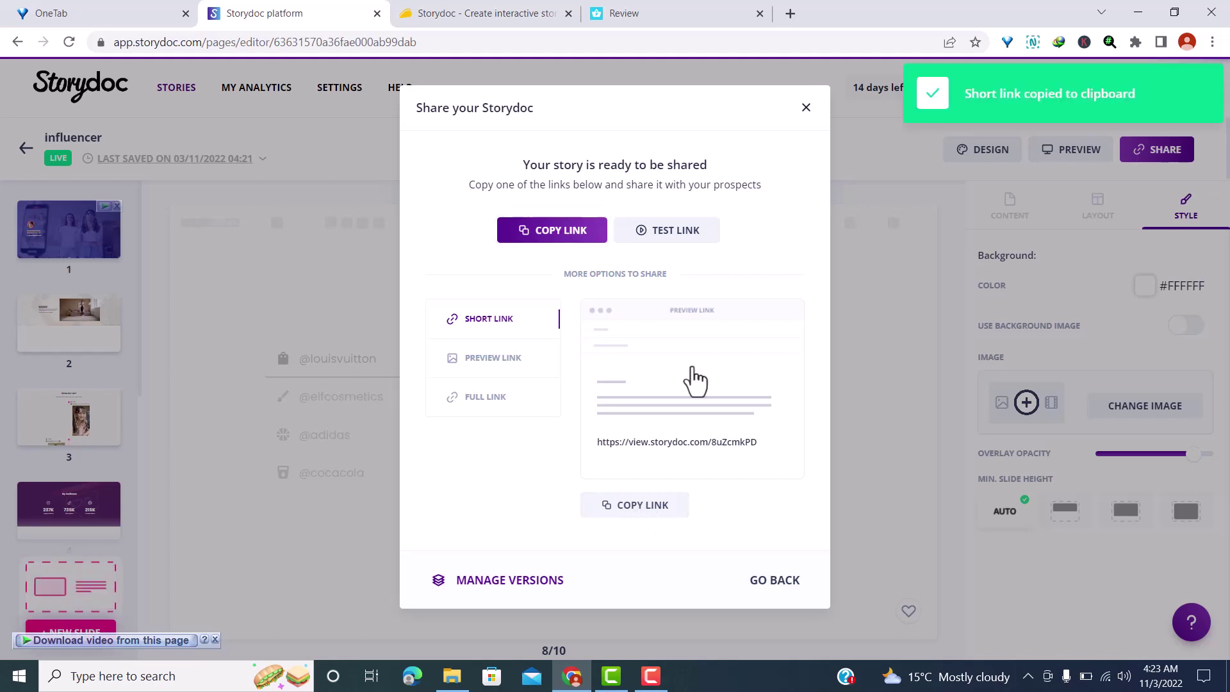
left_click(792, 13)
Load the published story from the pasted short link and scroll through its 'home page' slide
key("ctrl+v")
key("Return")
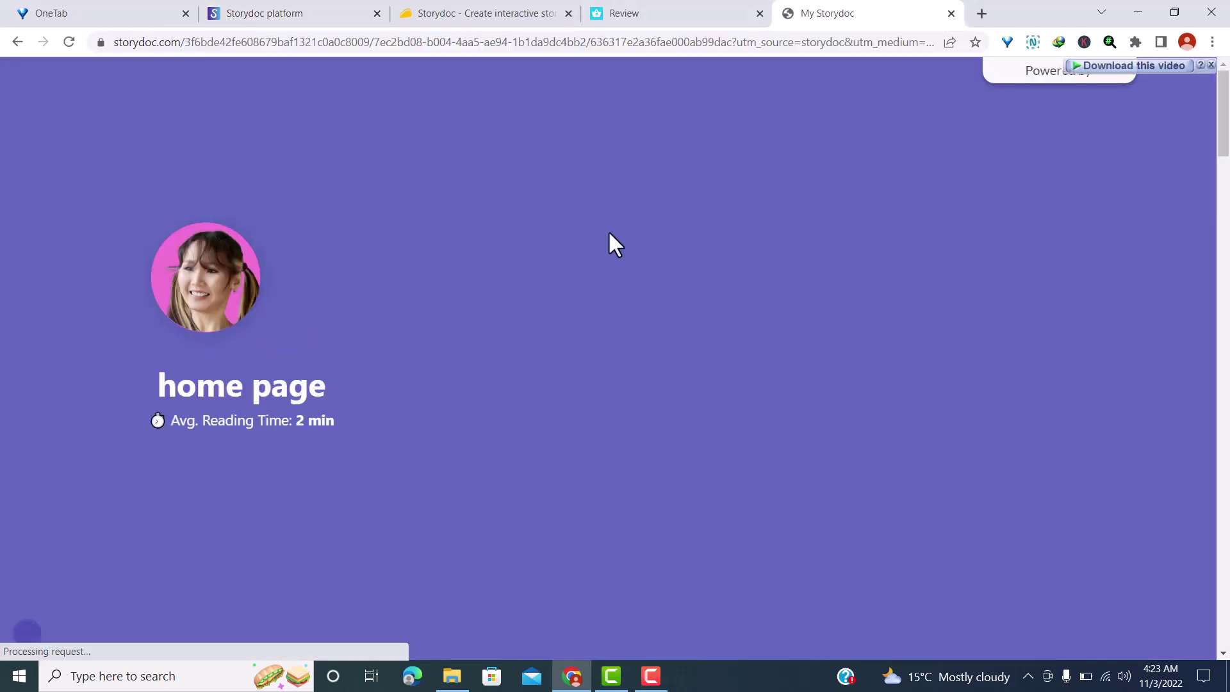
scroll(593, 250, "down", 5)
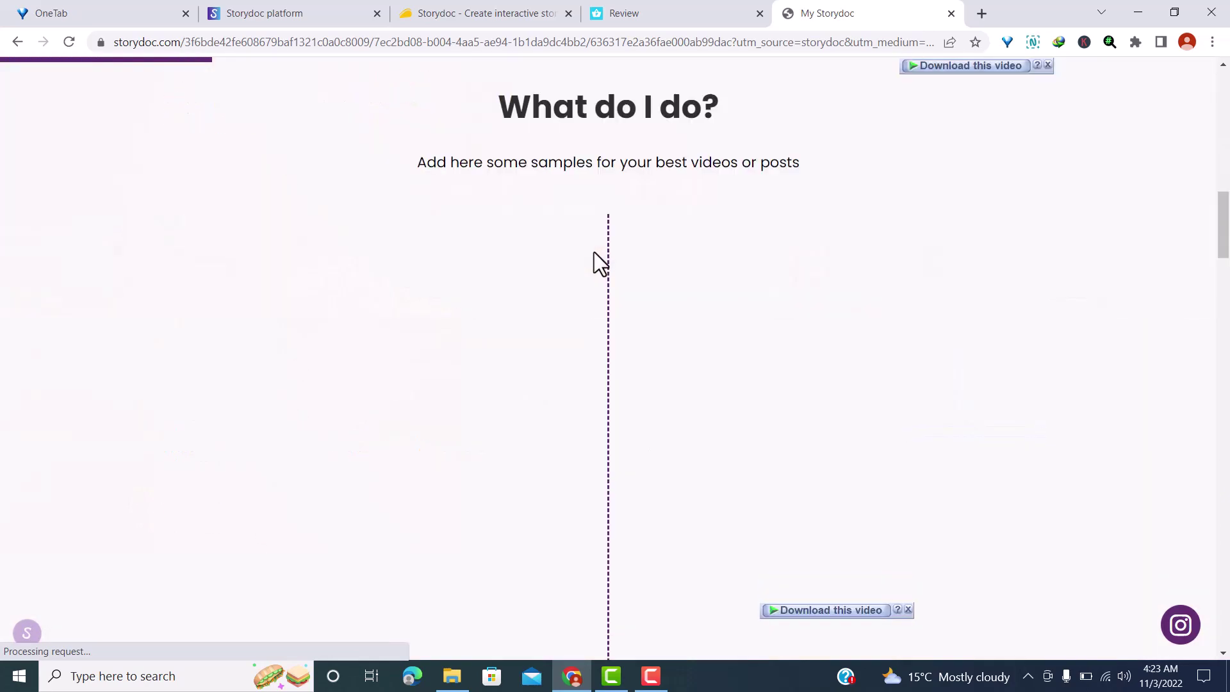
scroll(594, 252, "up", 10)
scroll(593, 248, "up", 3)
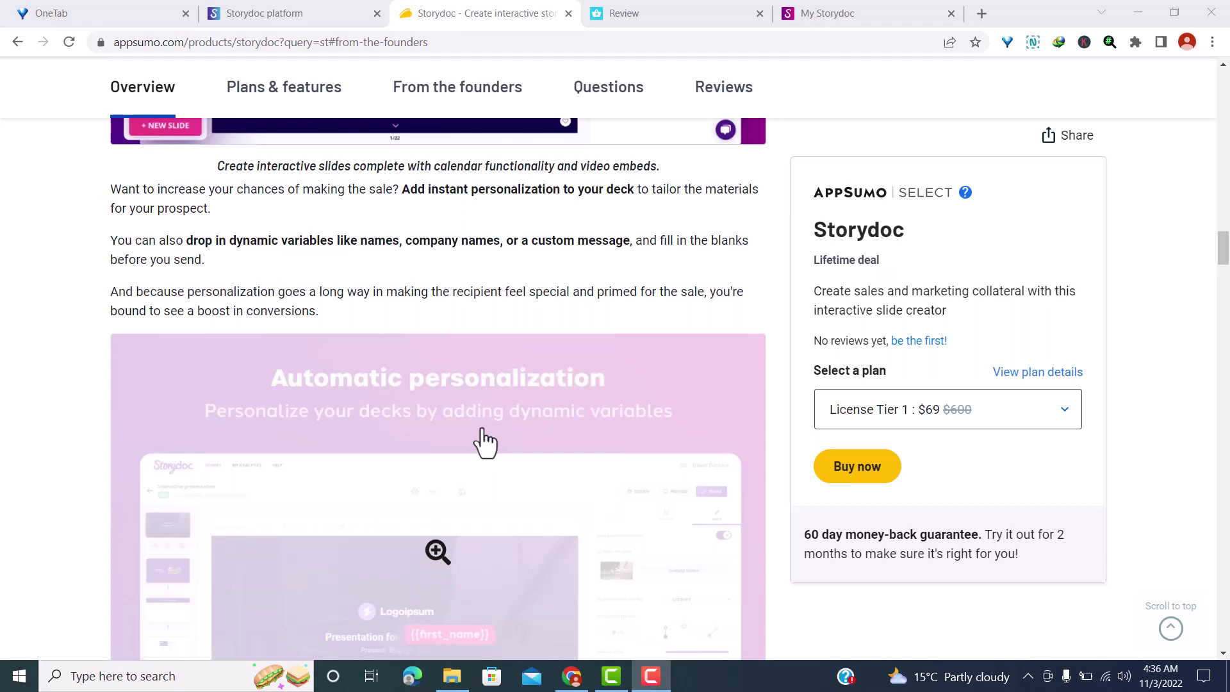
scroll(485, 442, "down", 3)
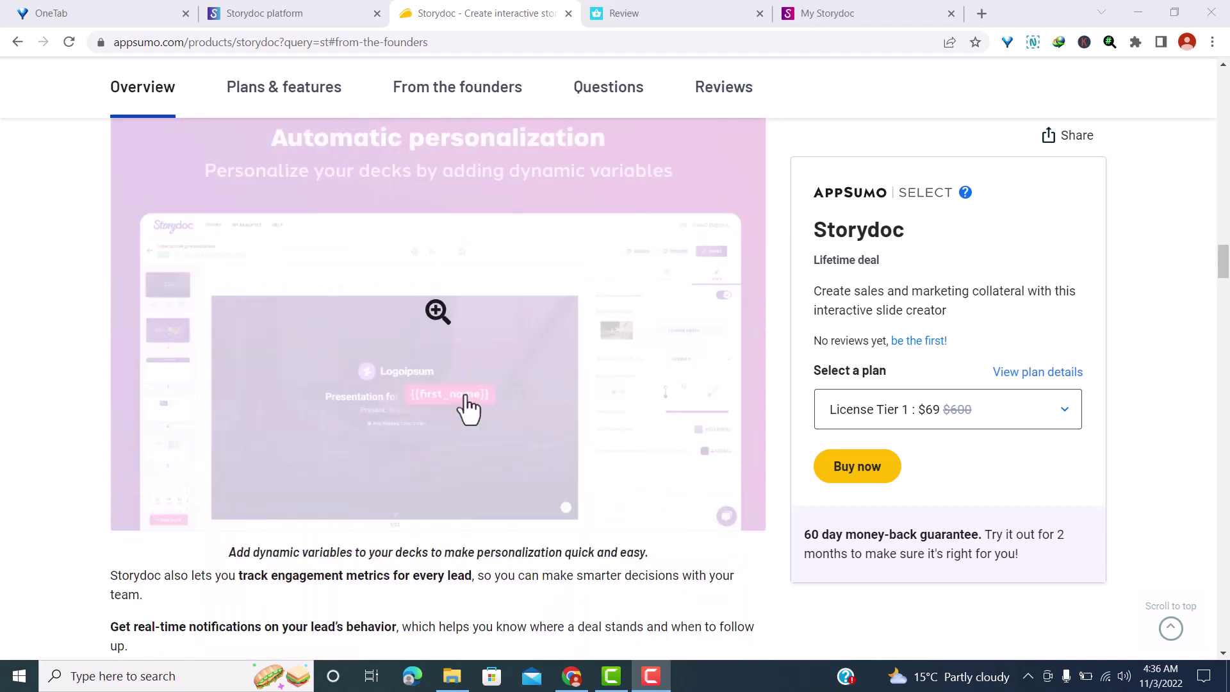